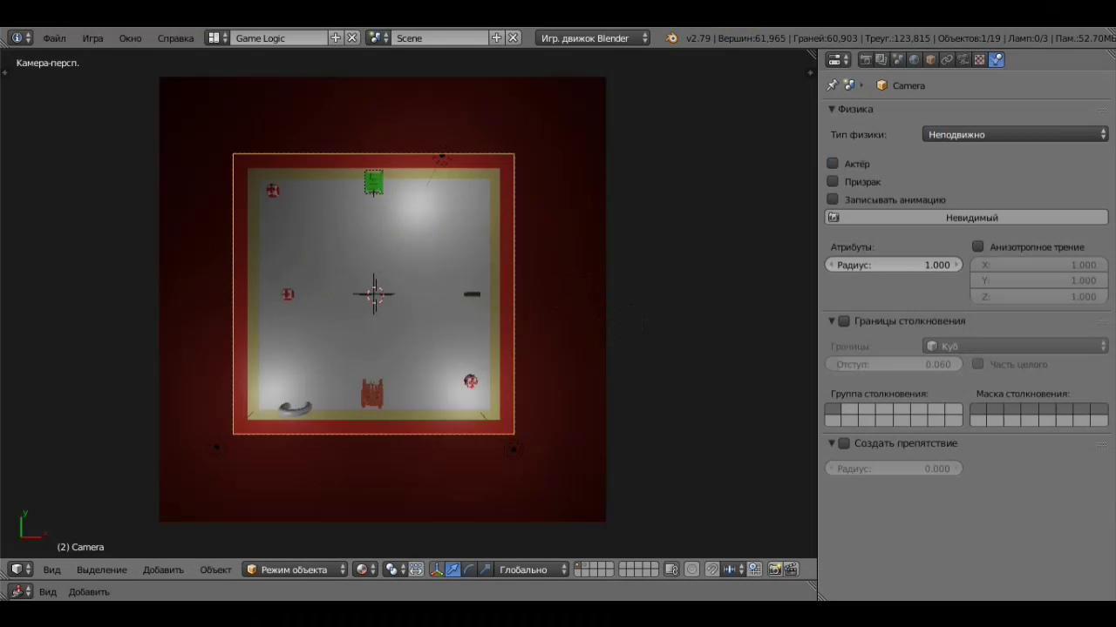
Test-run the game, then enlarge the Logic Editor area beneath the 3D view
key("p")
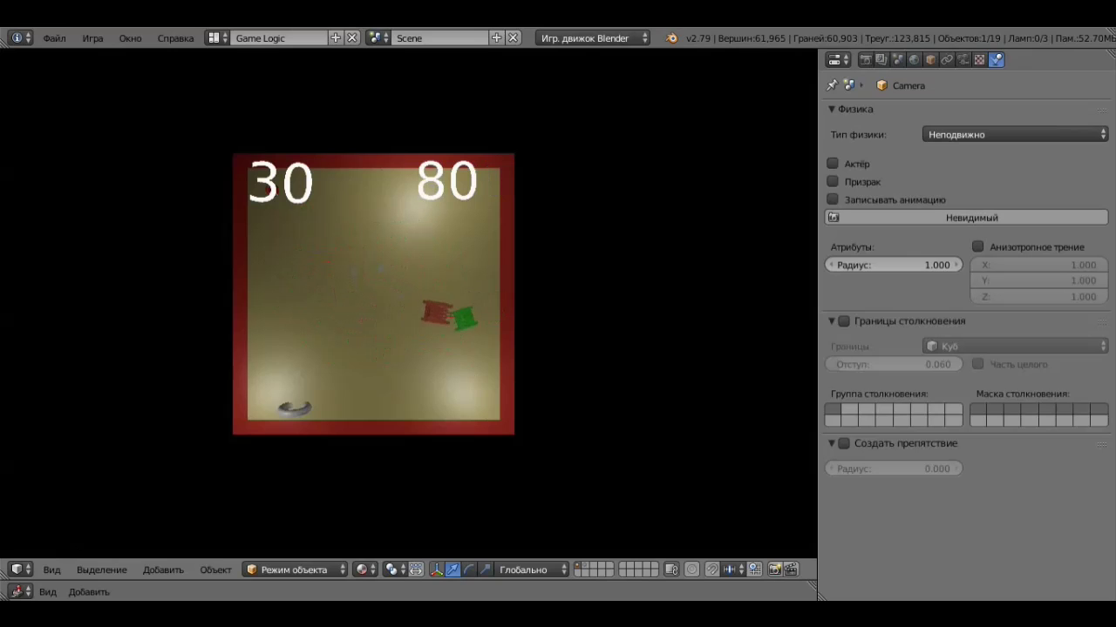
key("Escape")
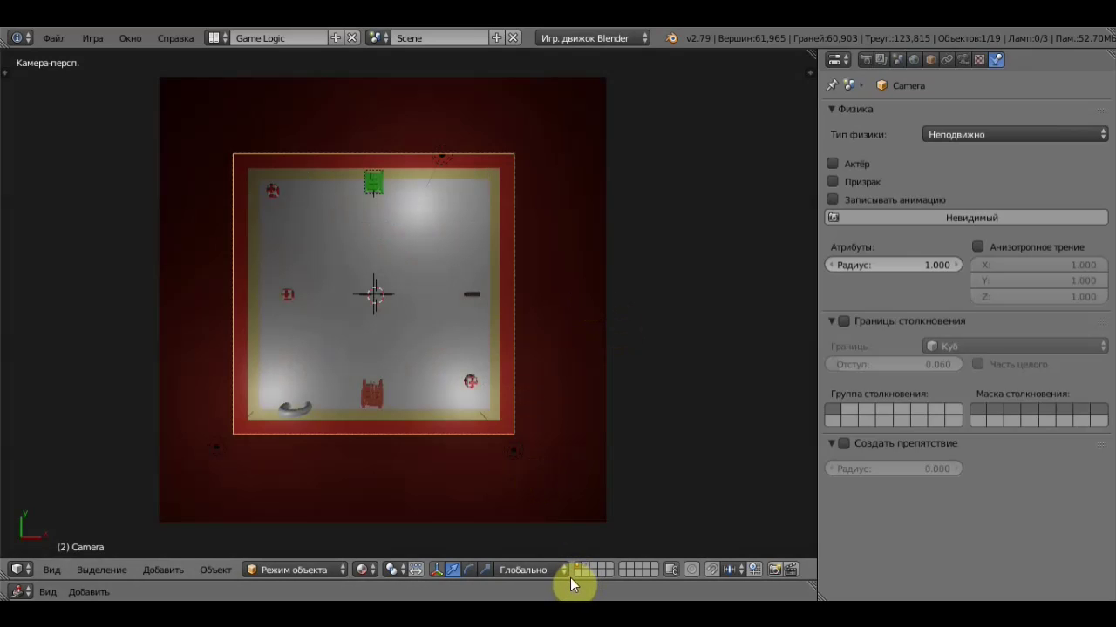
left_click_drag(570, 580, 592, 350)
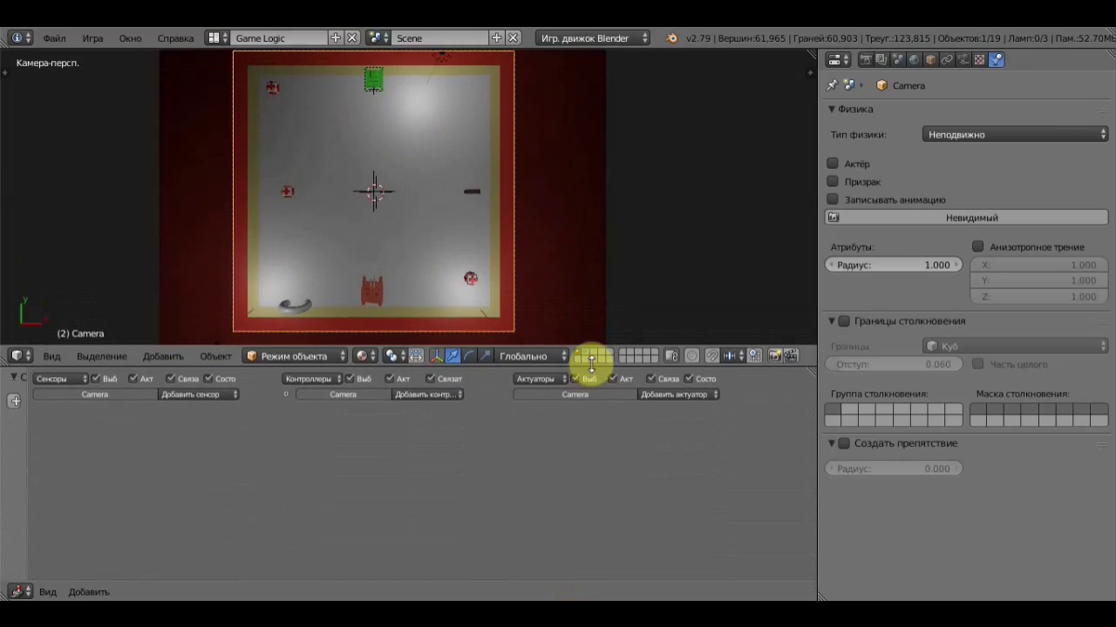
left_click_drag(592, 351, 591, 370)
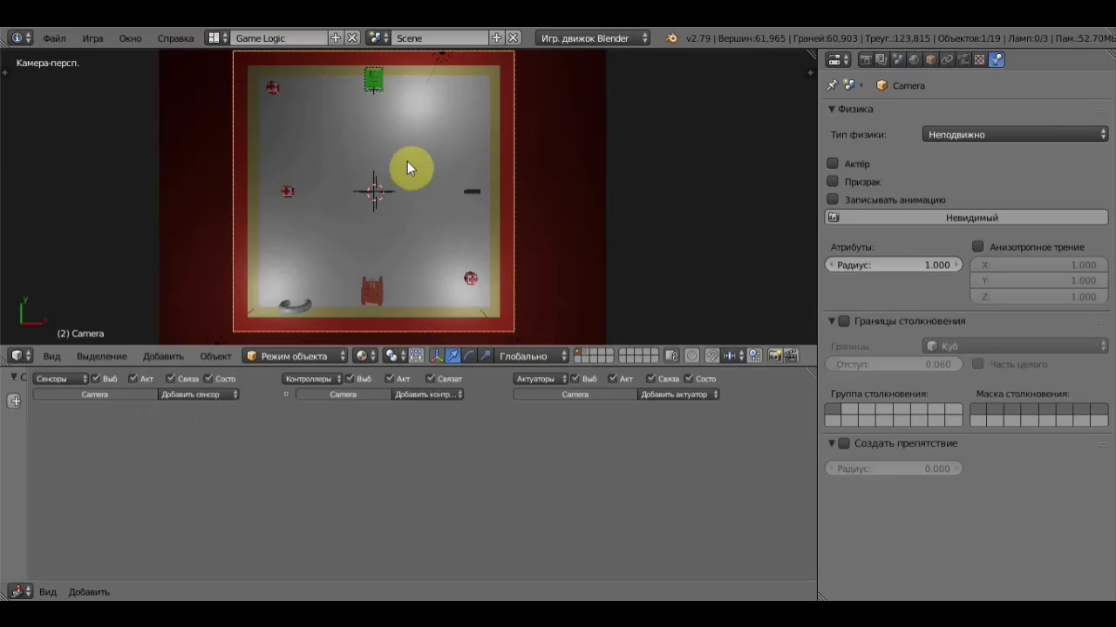
Inspect the health pack's and green tank's logic, then reselect the Camera
right_click(272, 94)
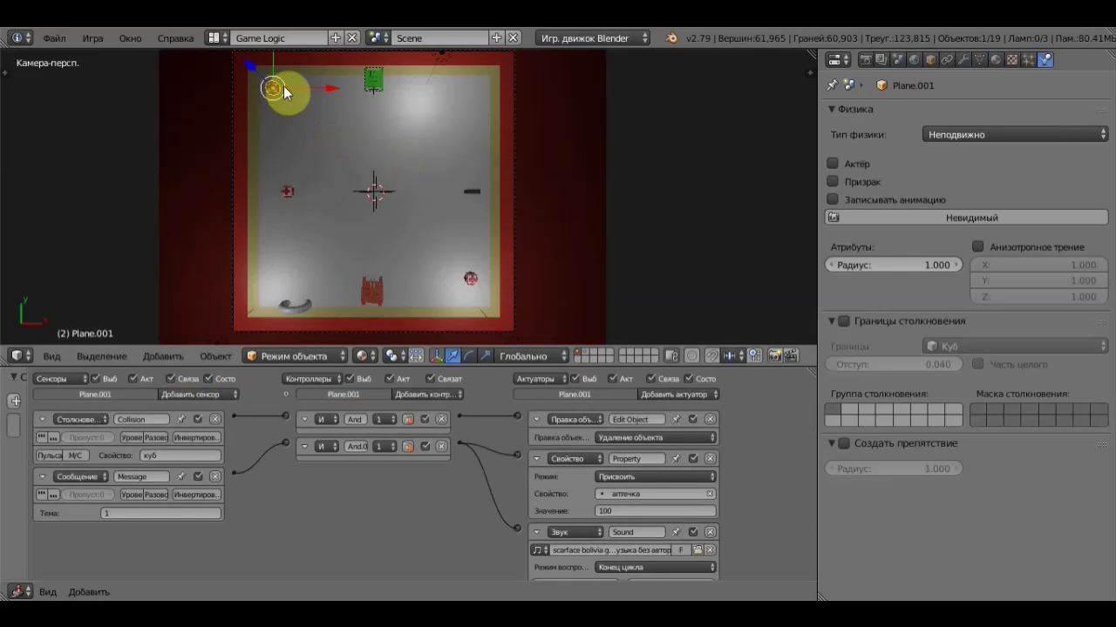
right_click(376, 86)
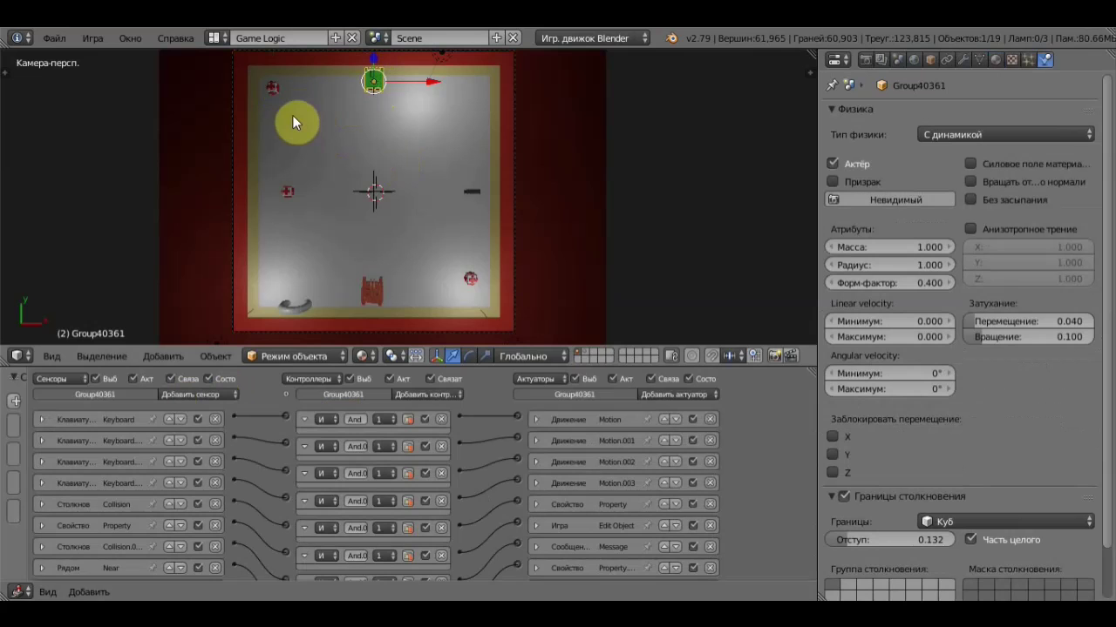
right_click(515, 172)
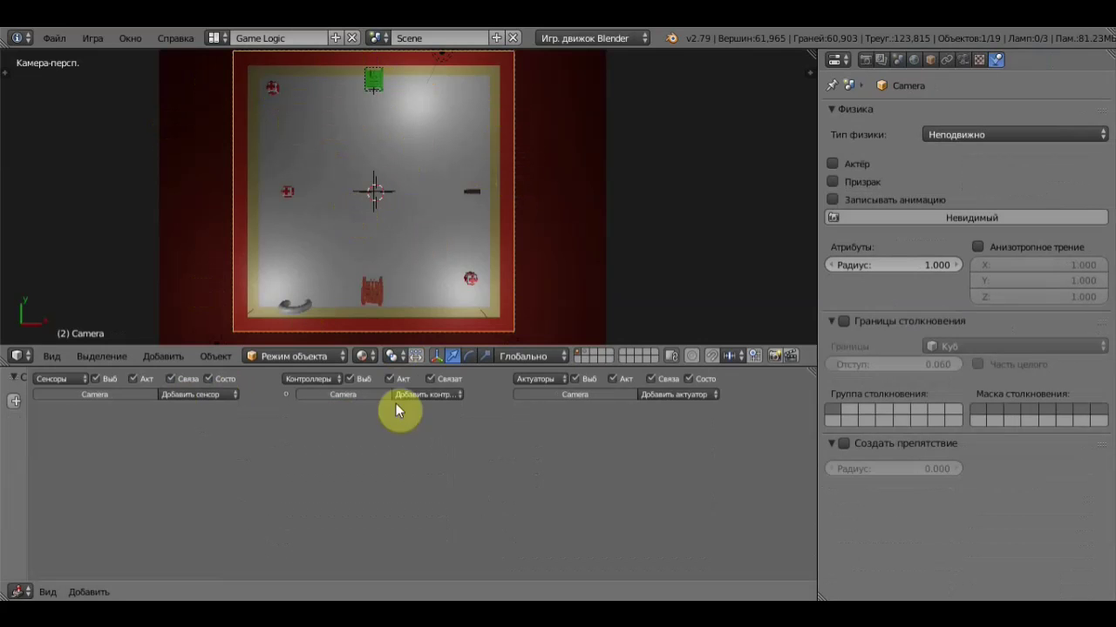
Turn off Translate Interface in User Preferences > System so menus appear in English
left_click(187, 395)
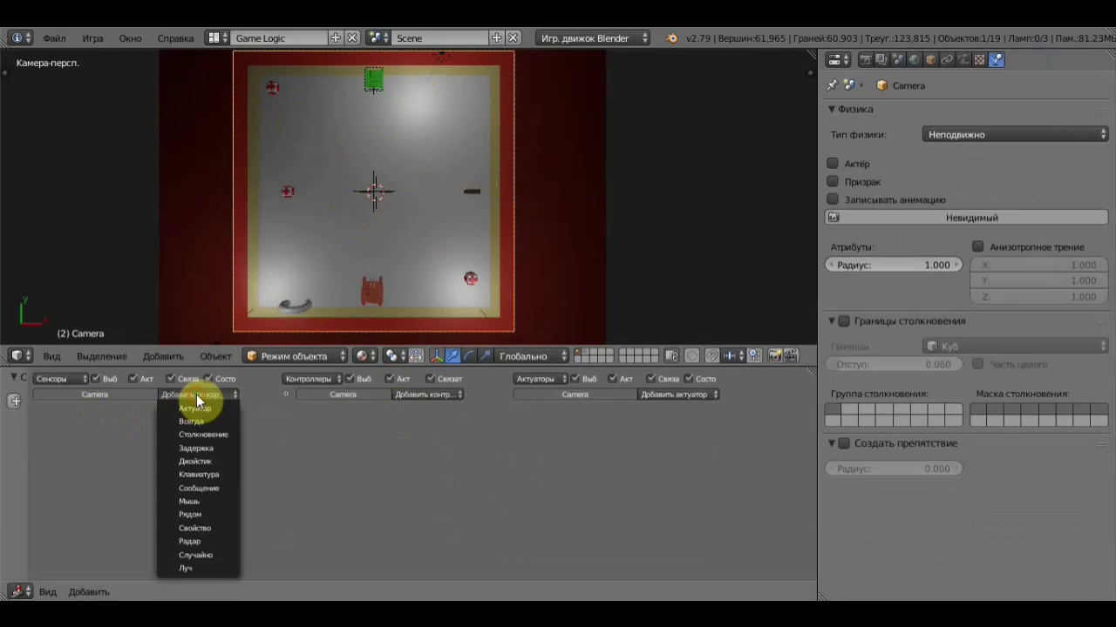
left_click(60, 39)
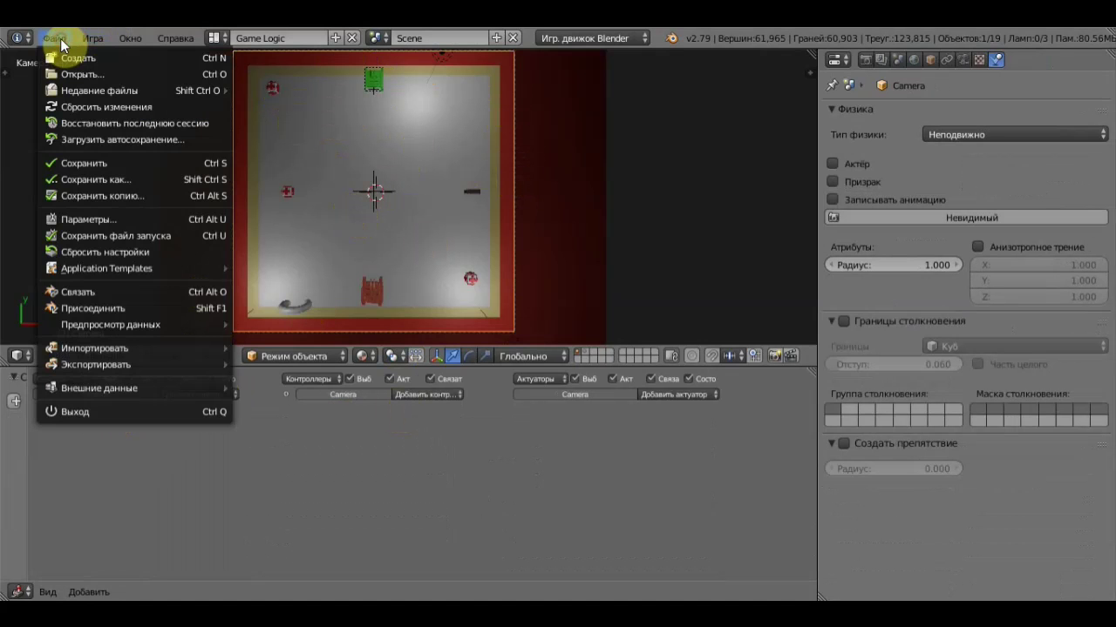
left_click(111, 218)
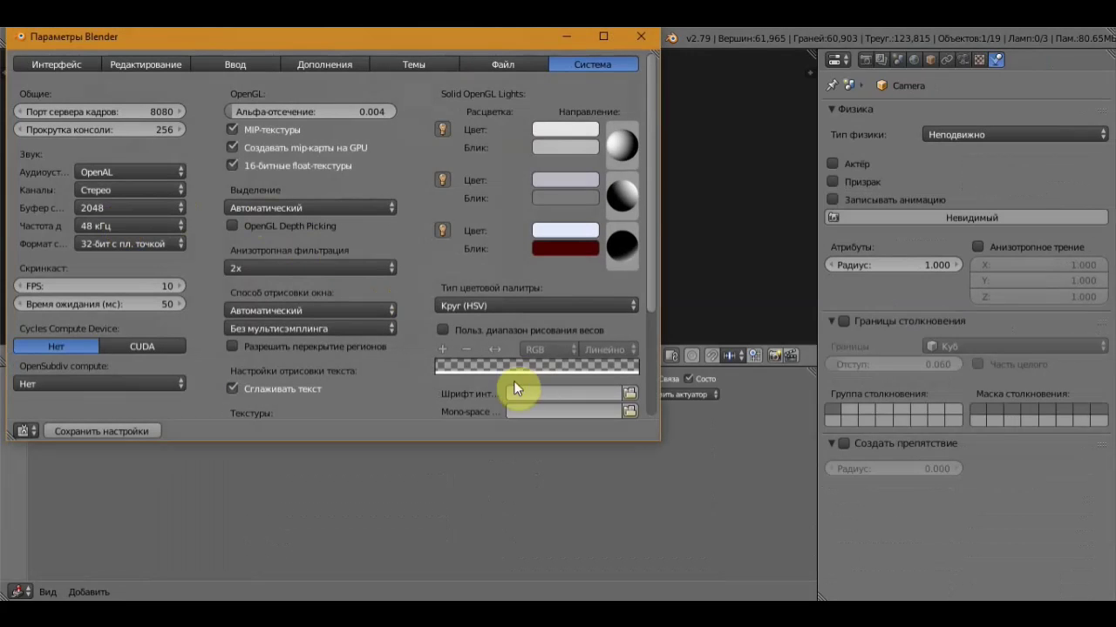
scroll(514, 377, "down", 5)
left_click(475, 353)
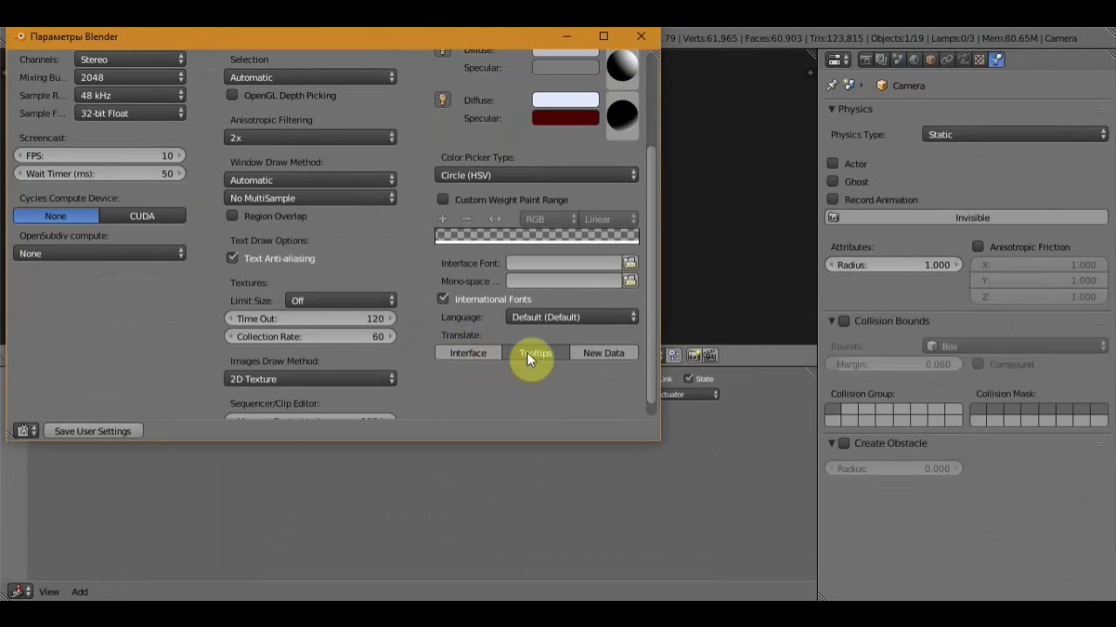
left_click(640, 36)
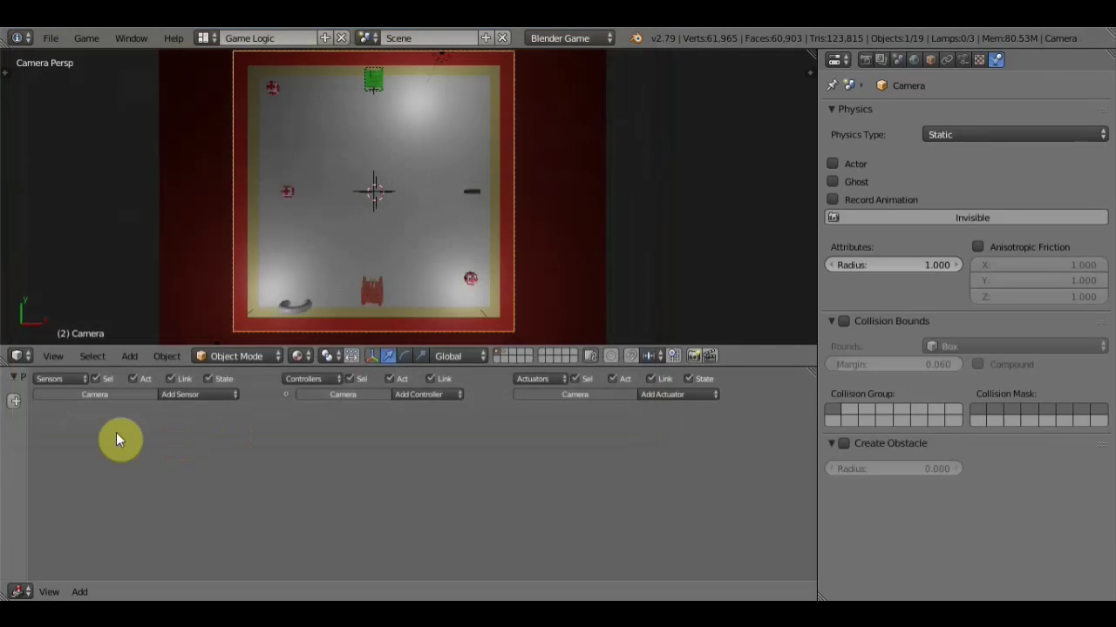
Add an Always sensor to the Camera and enlarge the Logic Editor
left_click(175, 399)
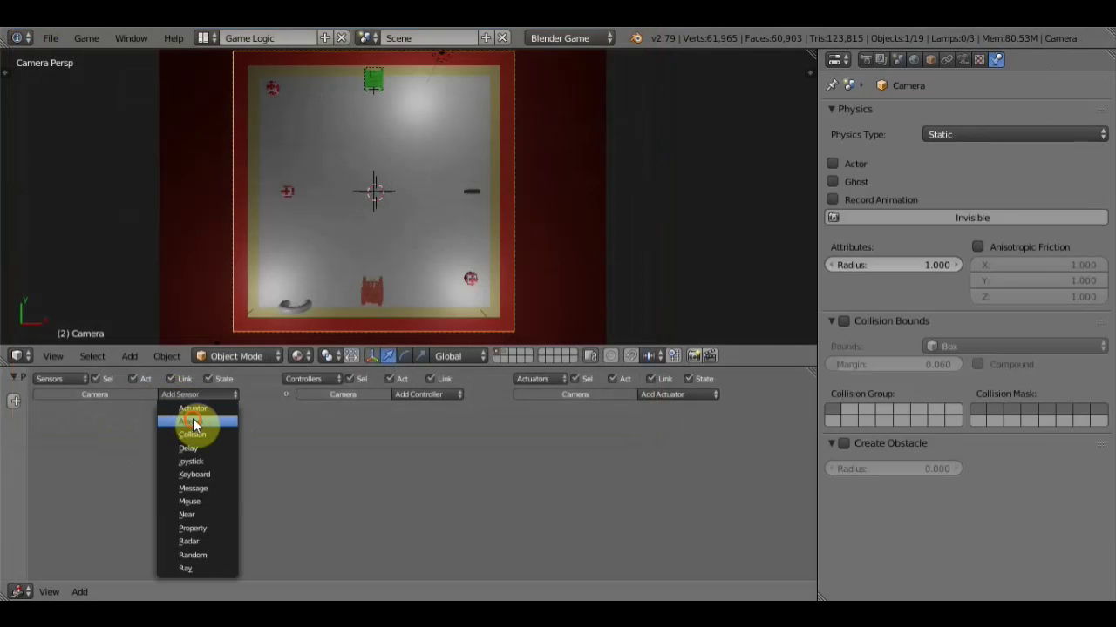
left_click(187, 422)
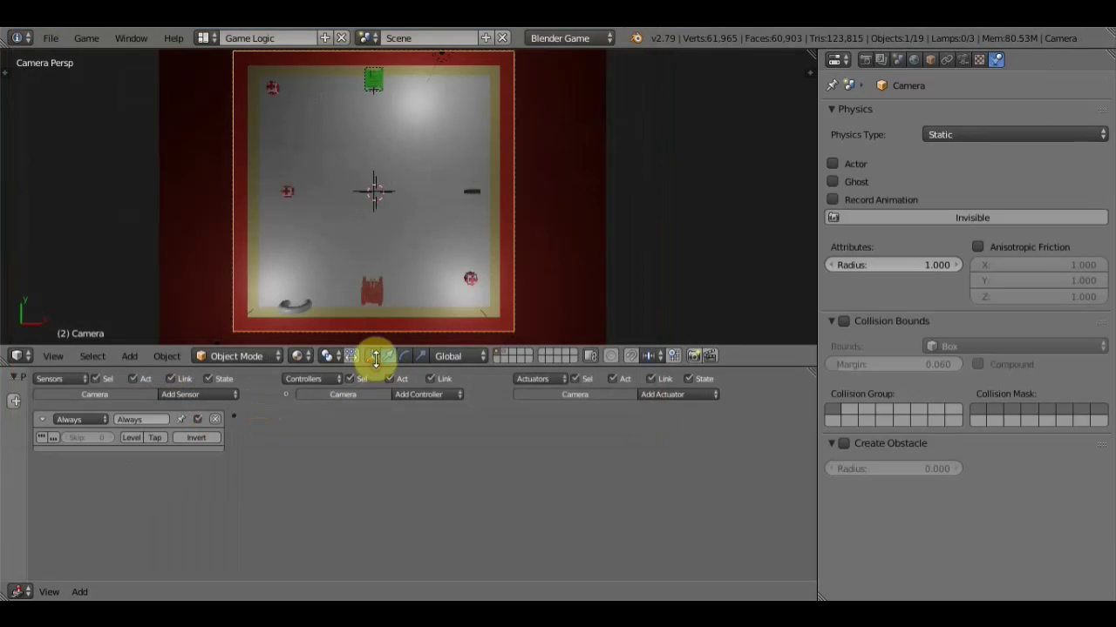
left_click_drag(379, 354, 391, 167)
Add a Sound actuator loaded with the scarface bolivia gfm trap remix mp3
left_click(668, 206)
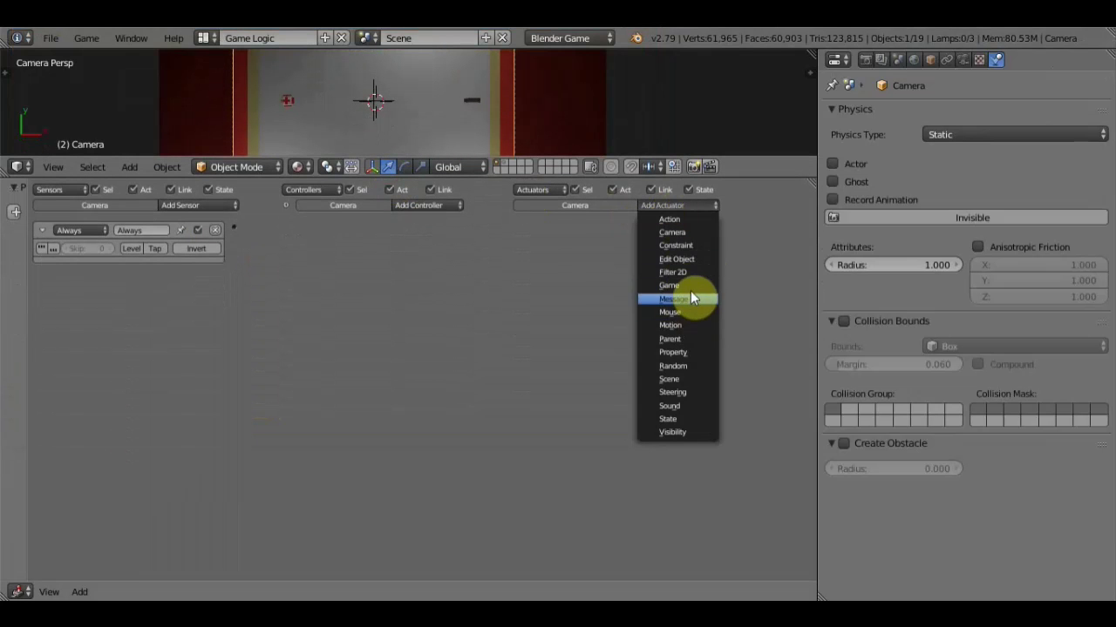
left_click(685, 403)
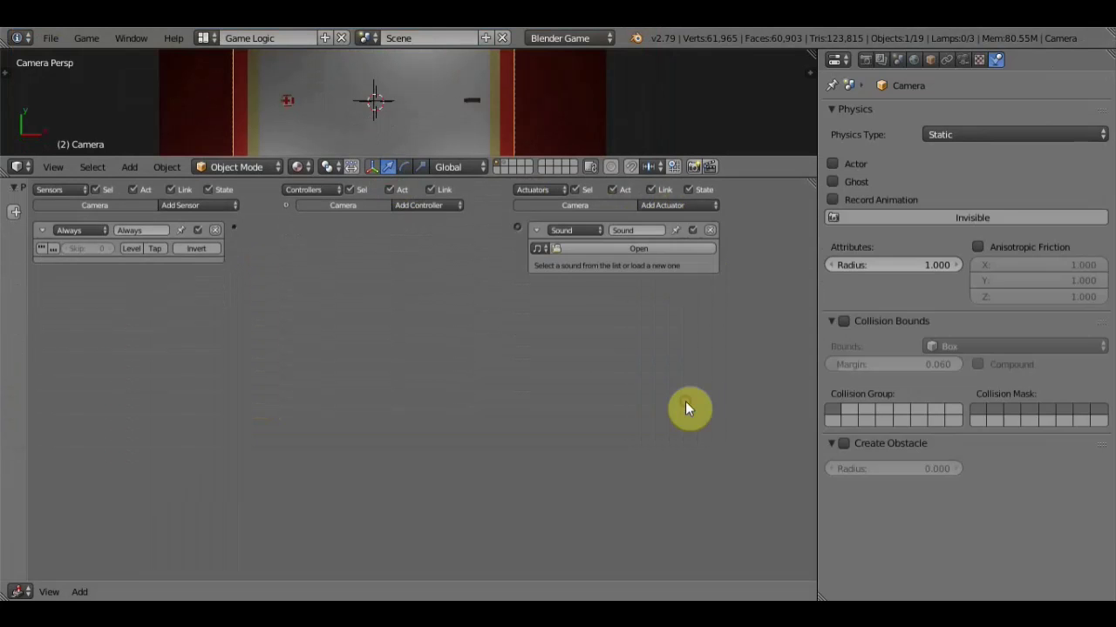
left_click(609, 249)
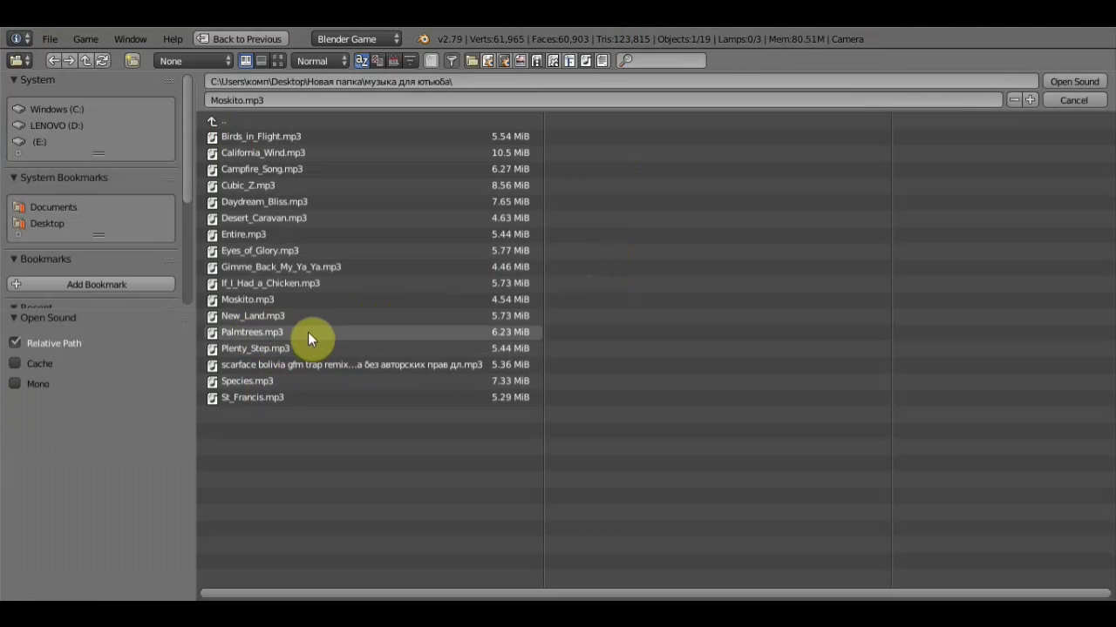
left_click(253, 364)
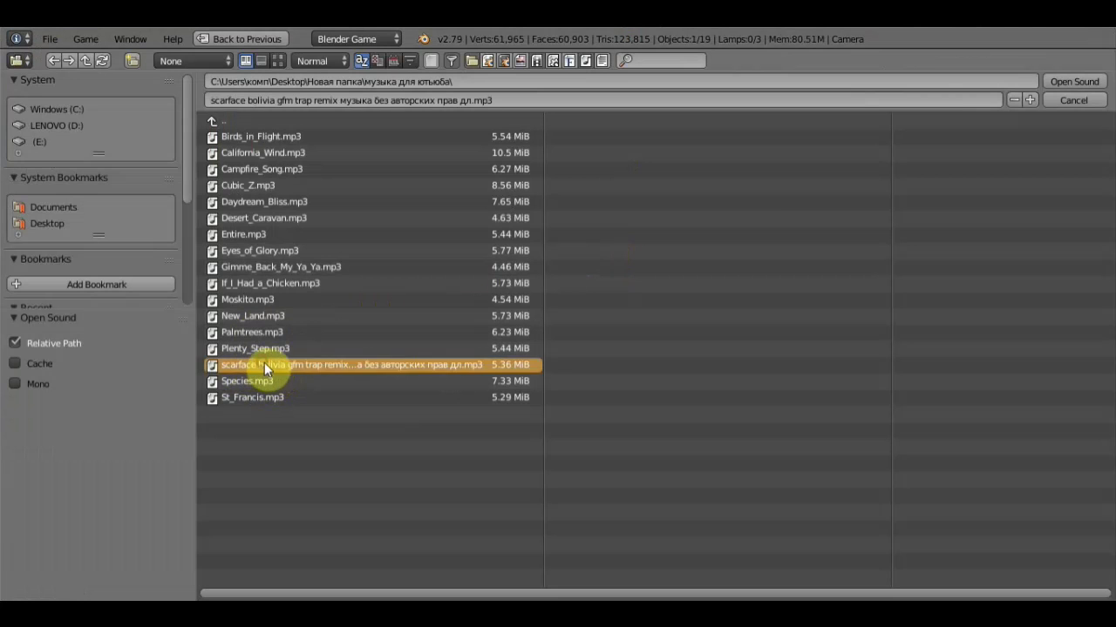
left_click(1074, 81)
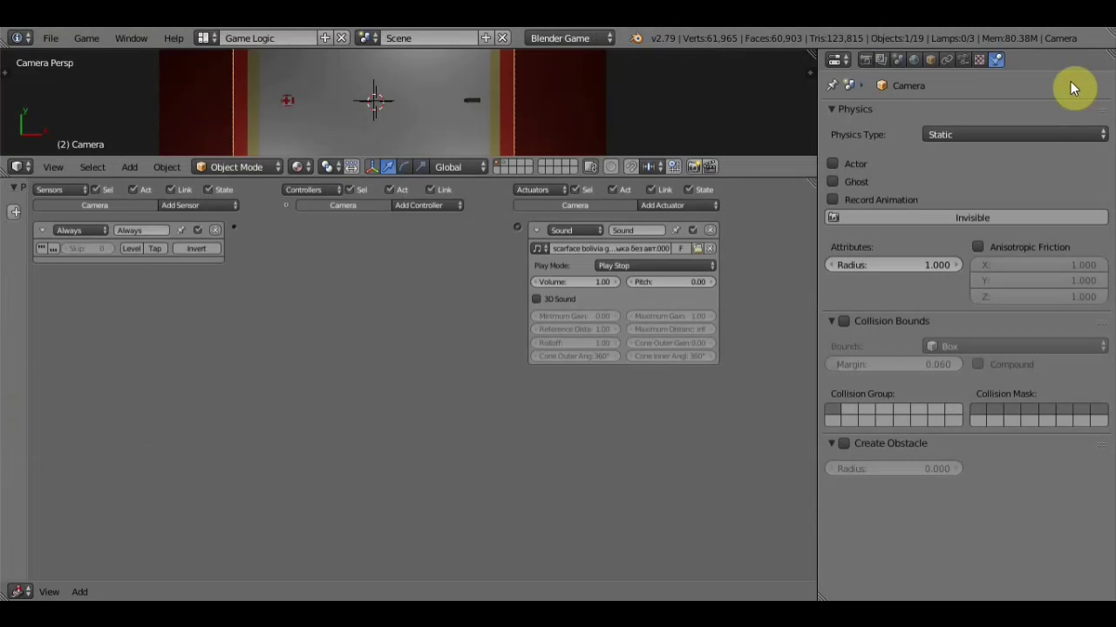
Wire the Always sensor to the Sound actuator via an And controller, then test-run the game
left_click_drag(234, 228, 520, 227)
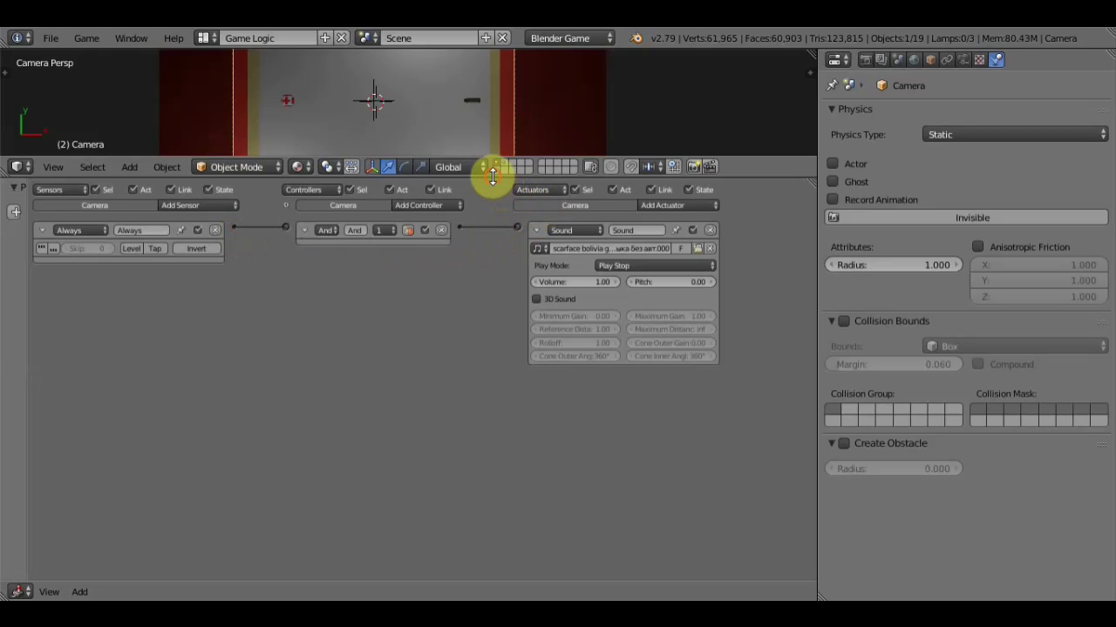
left_click_drag(492, 177, 517, 467)
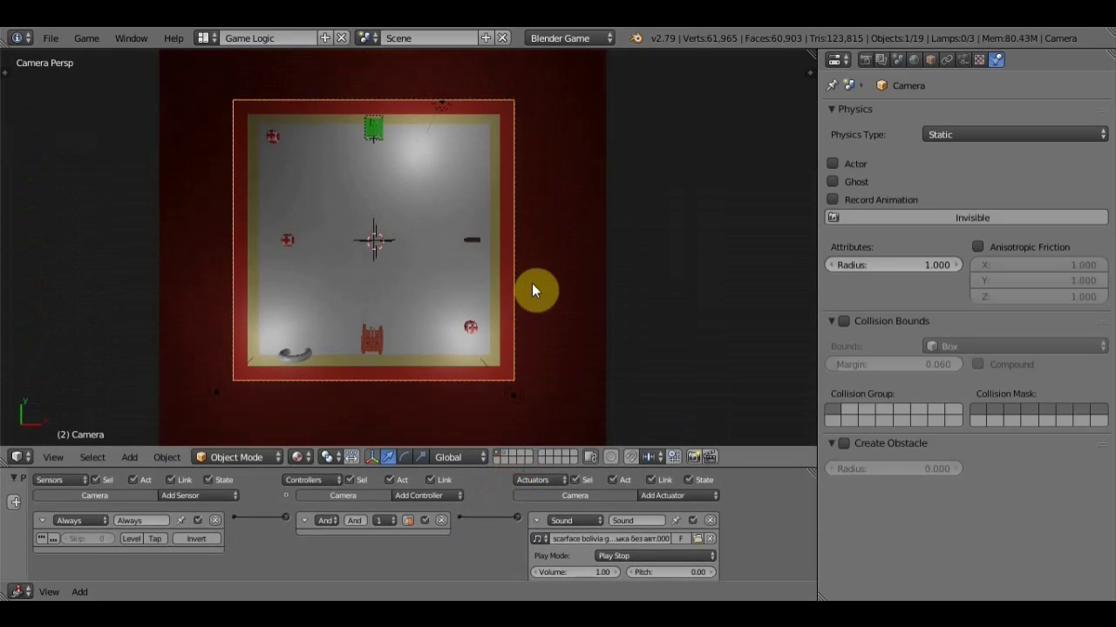
key("p")
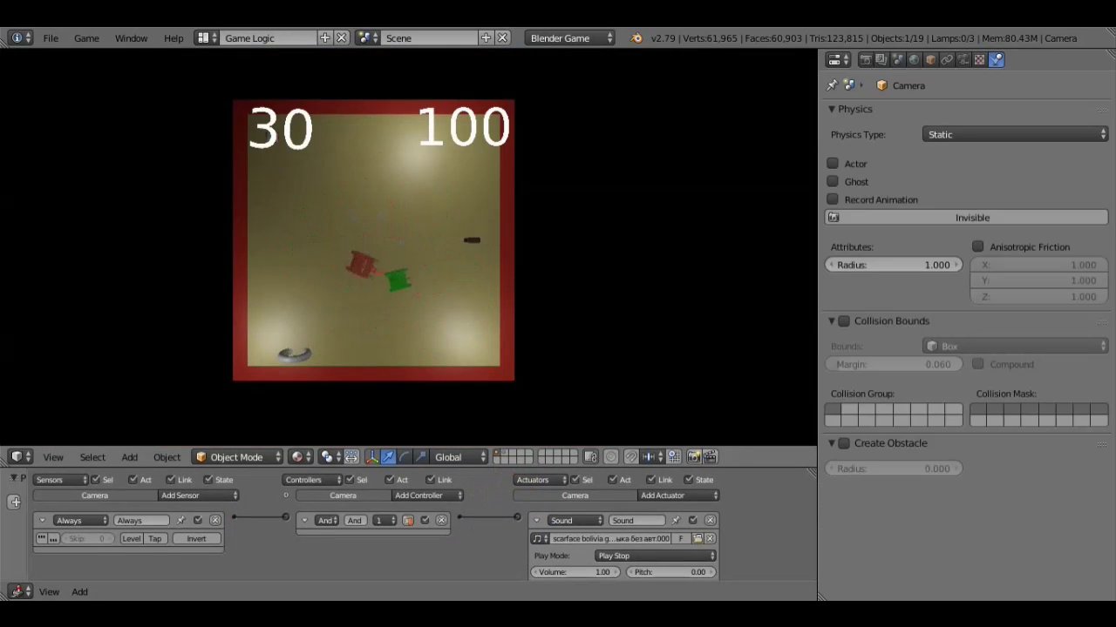
key("Escape")
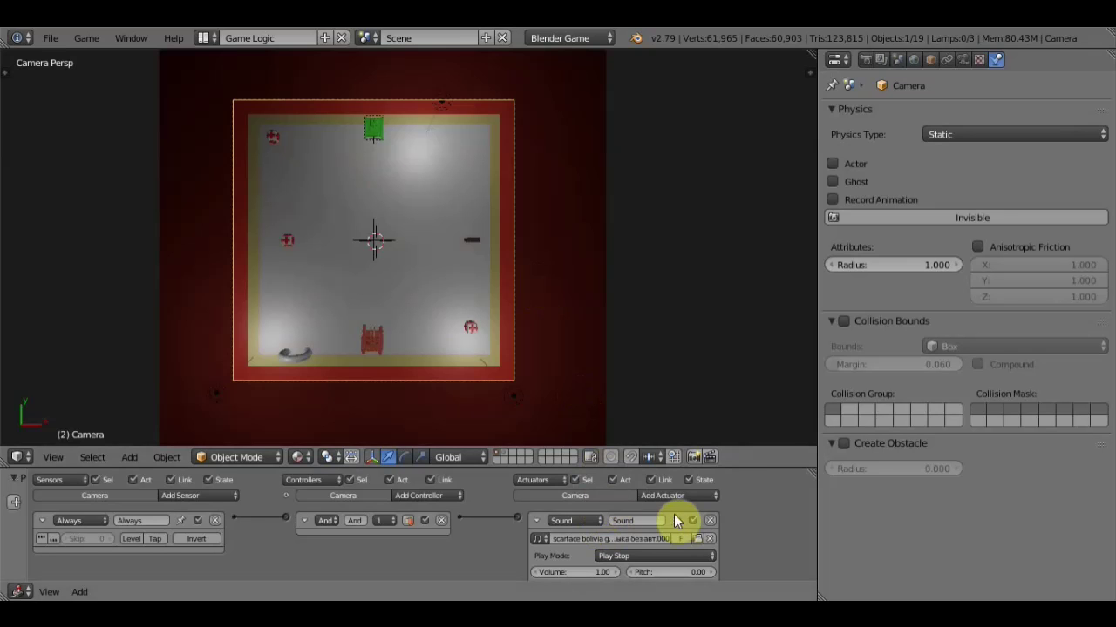
Set the Camera's Sound actuator Play Mode to Loop Stop
left_click_drag(724, 466, 715, 235)
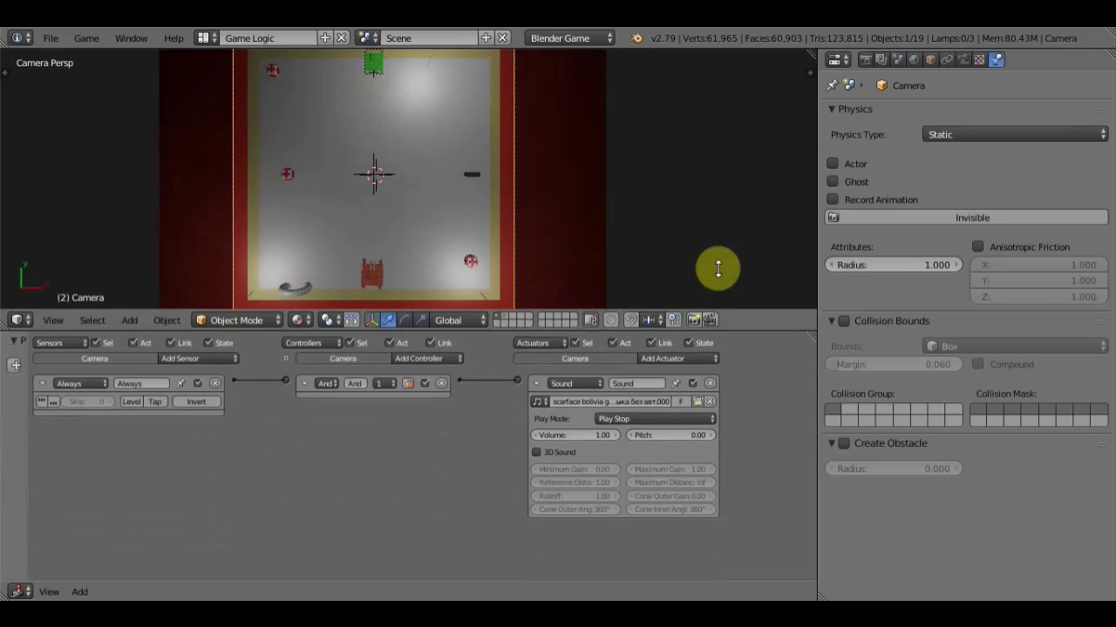
left_click(624, 324)
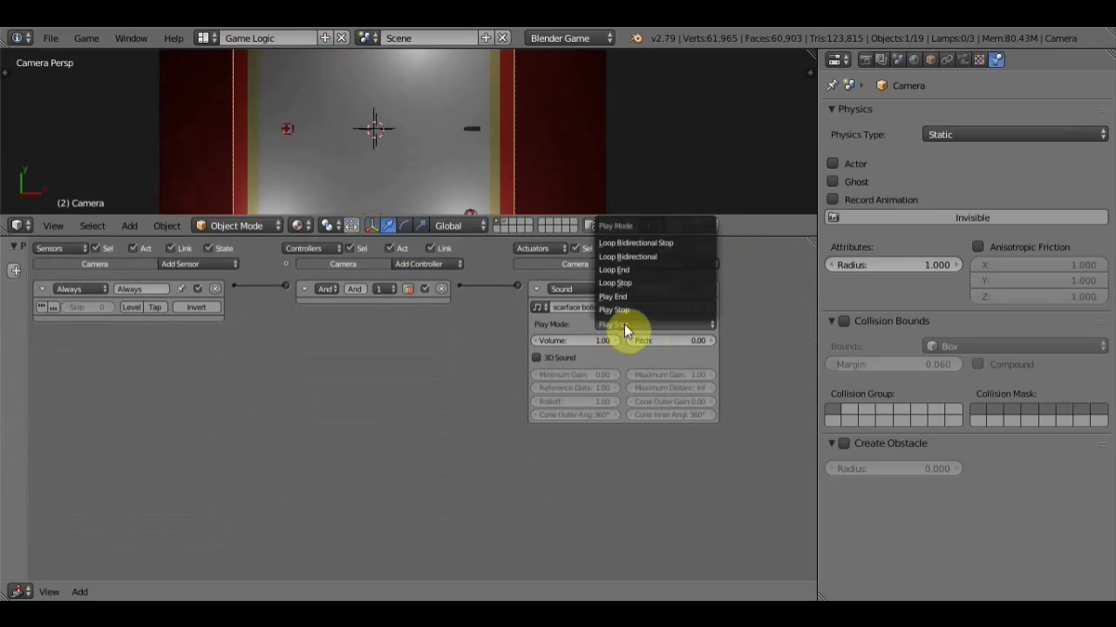
left_click(625, 283)
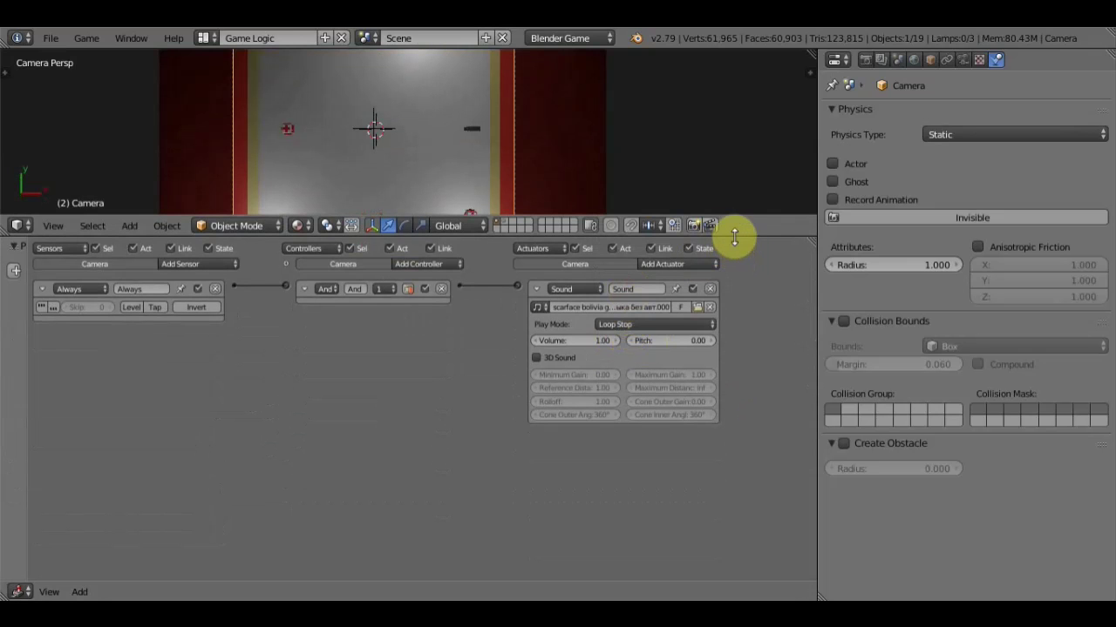
Enlarge the 3D view and play-test the game to hear the looping music
left_click_drag(734, 237, 763, 523)
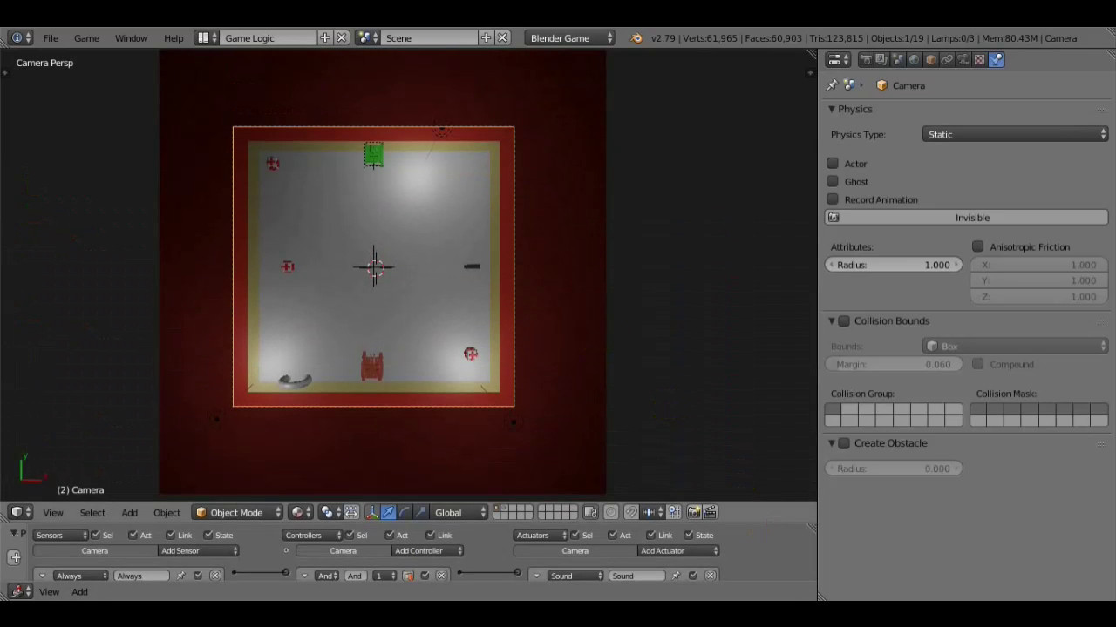
key("p")
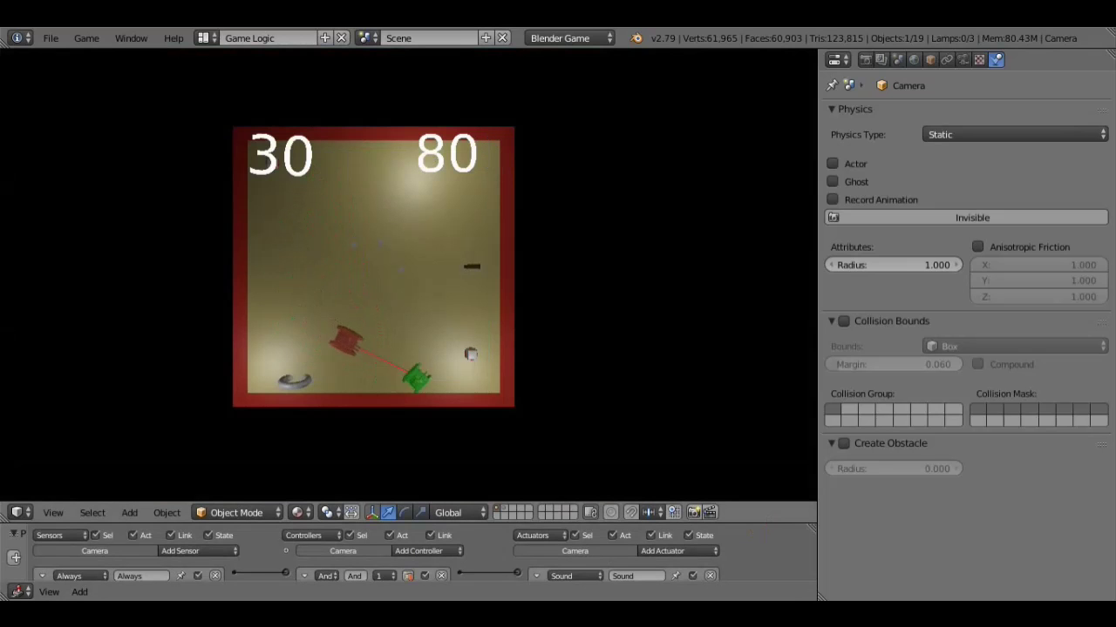
key("Escape")
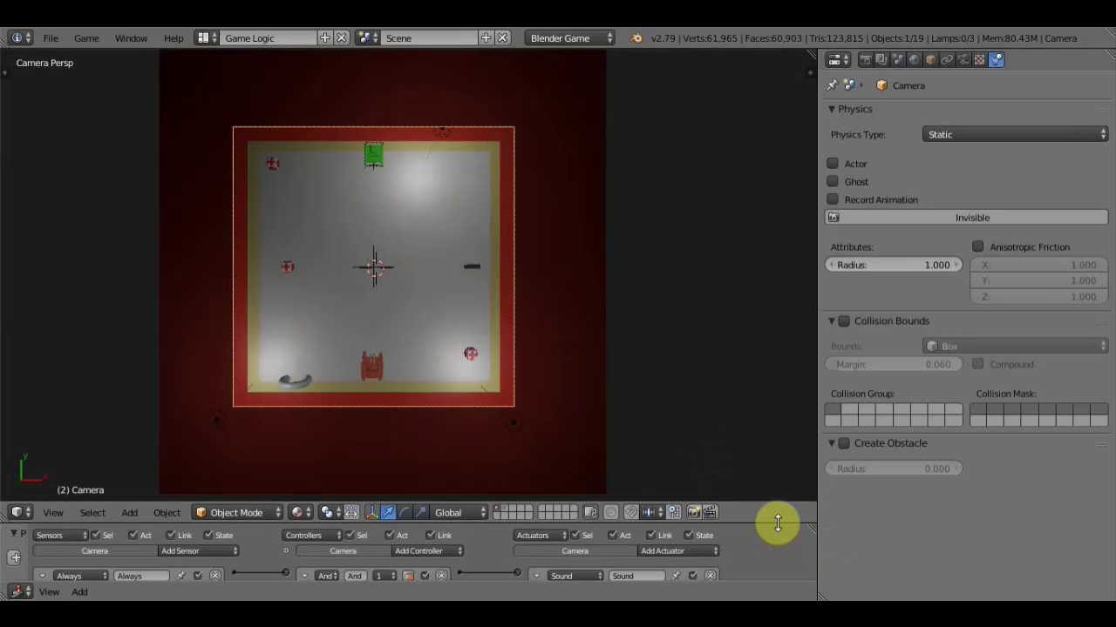
Leave 3D Sound off and lower the Sound actuator's volume from 1.00 to 0.68
left_click_drag(779, 522, 768, 252)
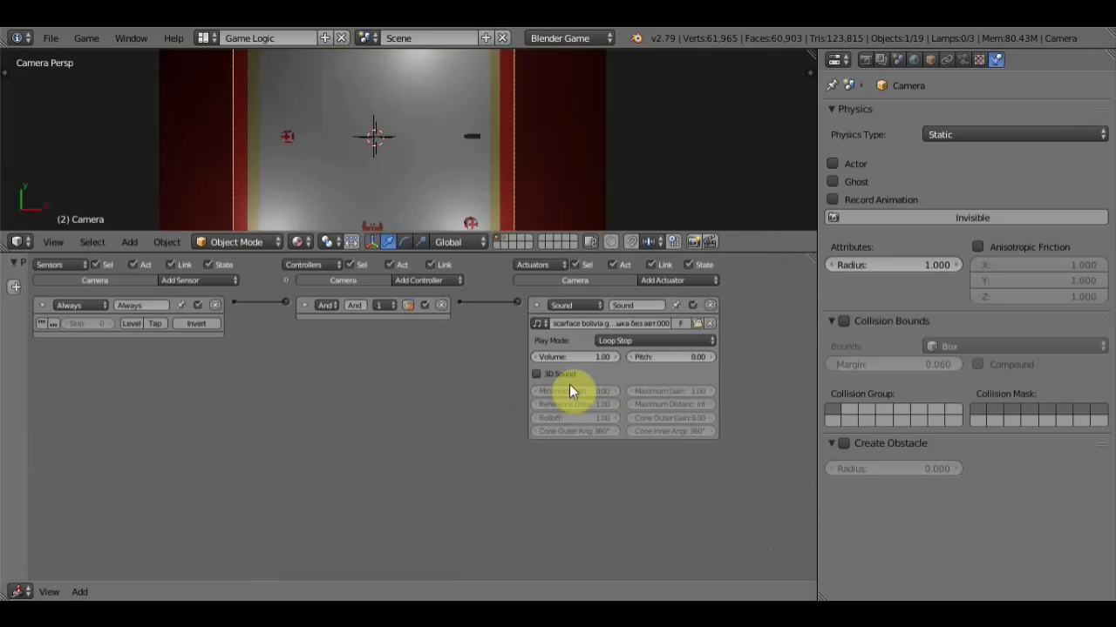
left_click(537, 375)
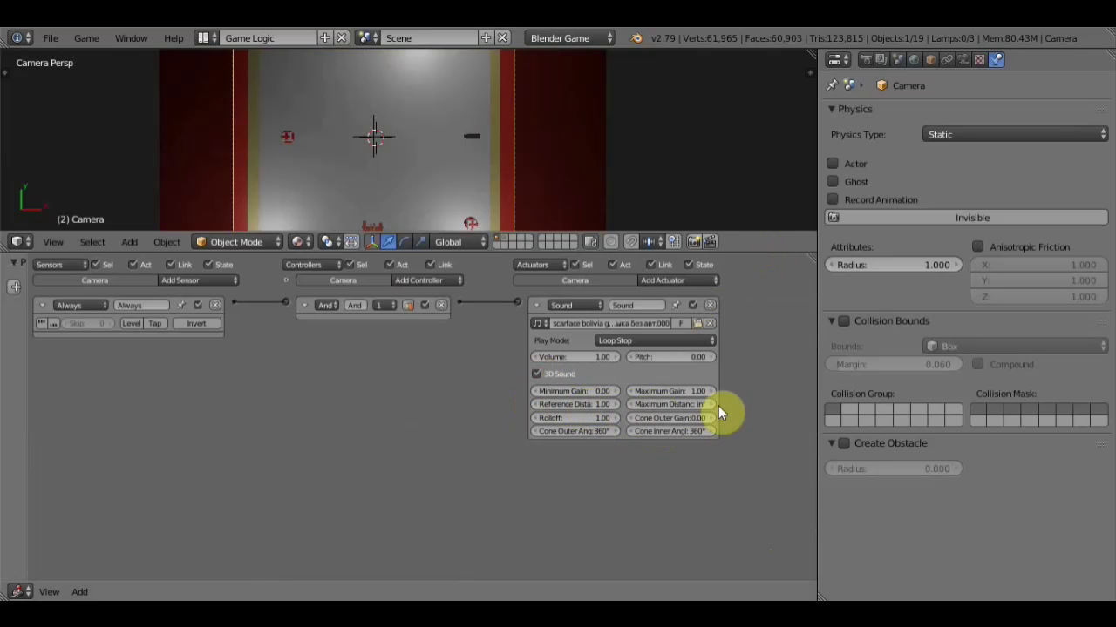
left_click(537, 375)
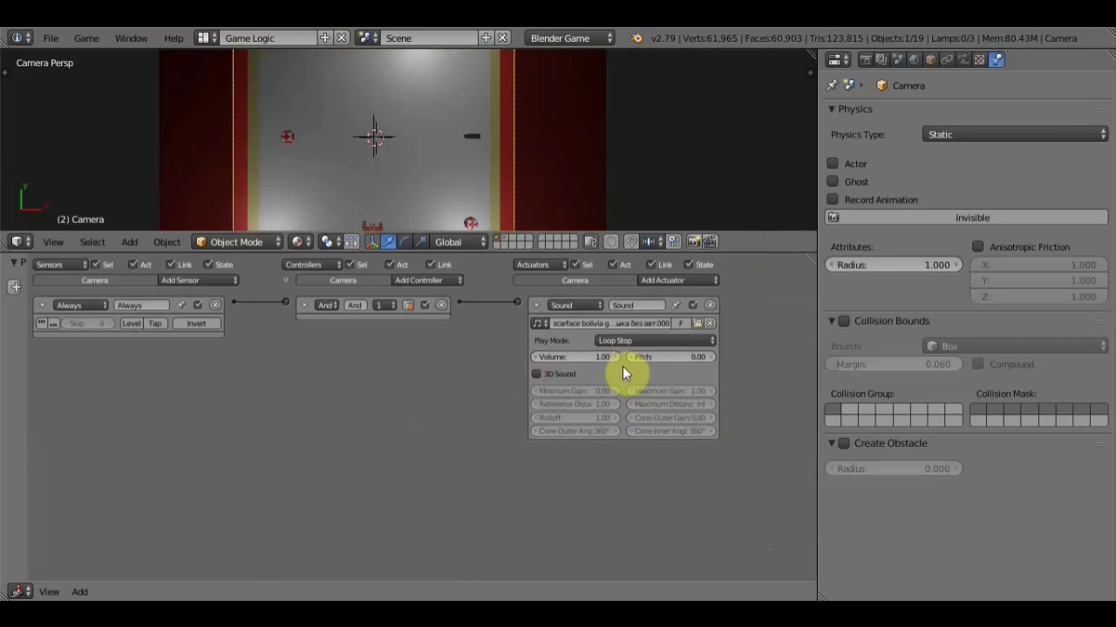
left_click_drag(582, 357, 579, 356)
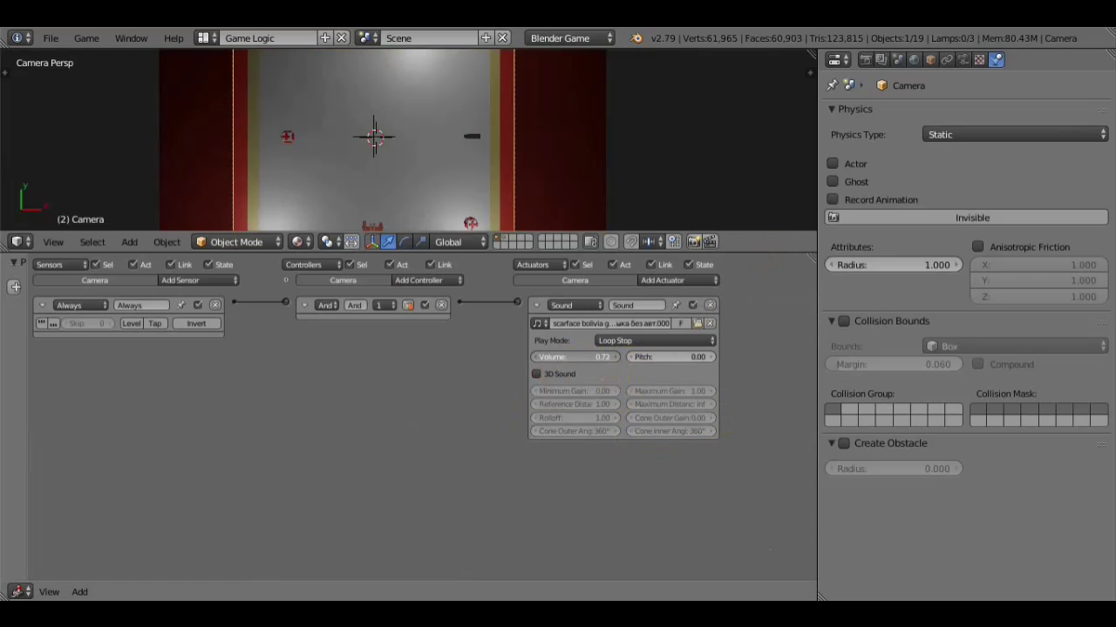
left_click_drag(578, 357, 579, 357)
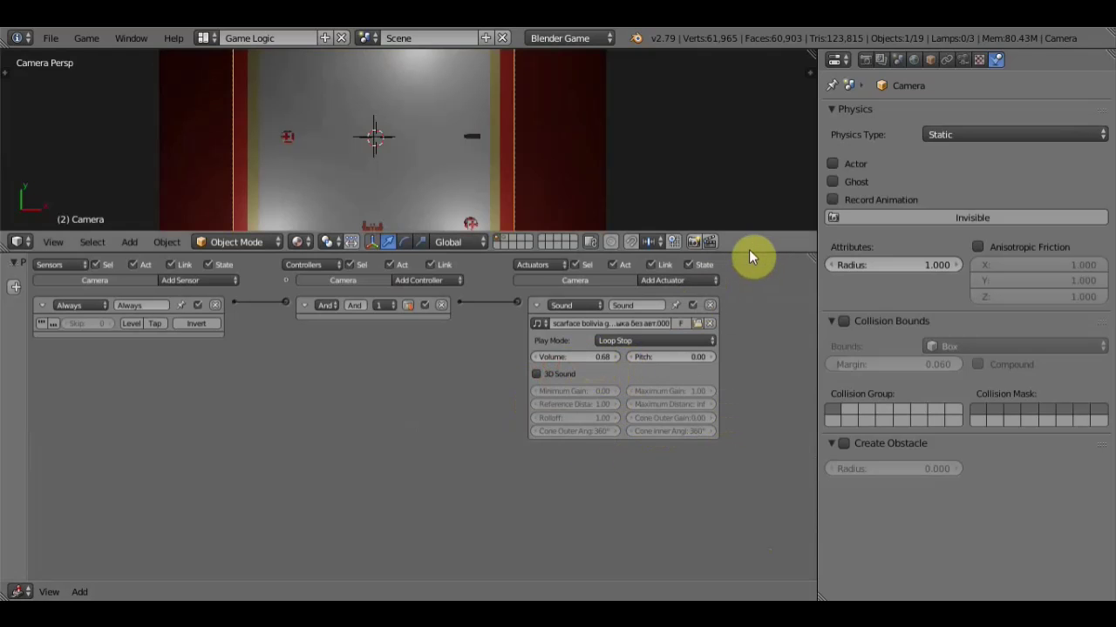
Enlarge the 3D view and play-test the game with the 0.68-volume music
left_click_drag(749, 250, 754, 471)
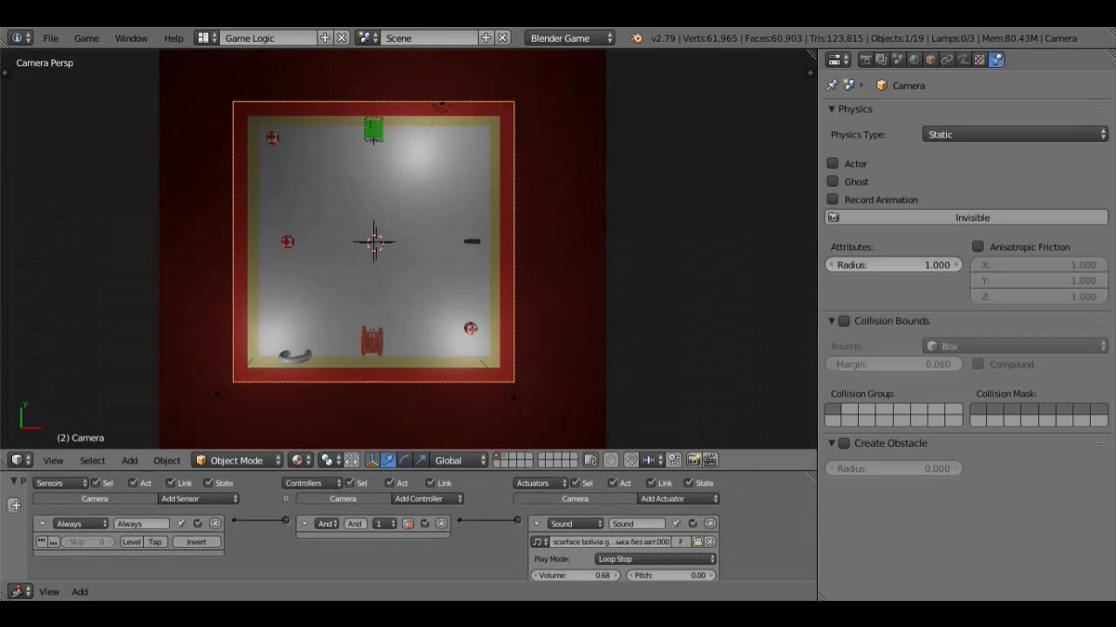
key("p")
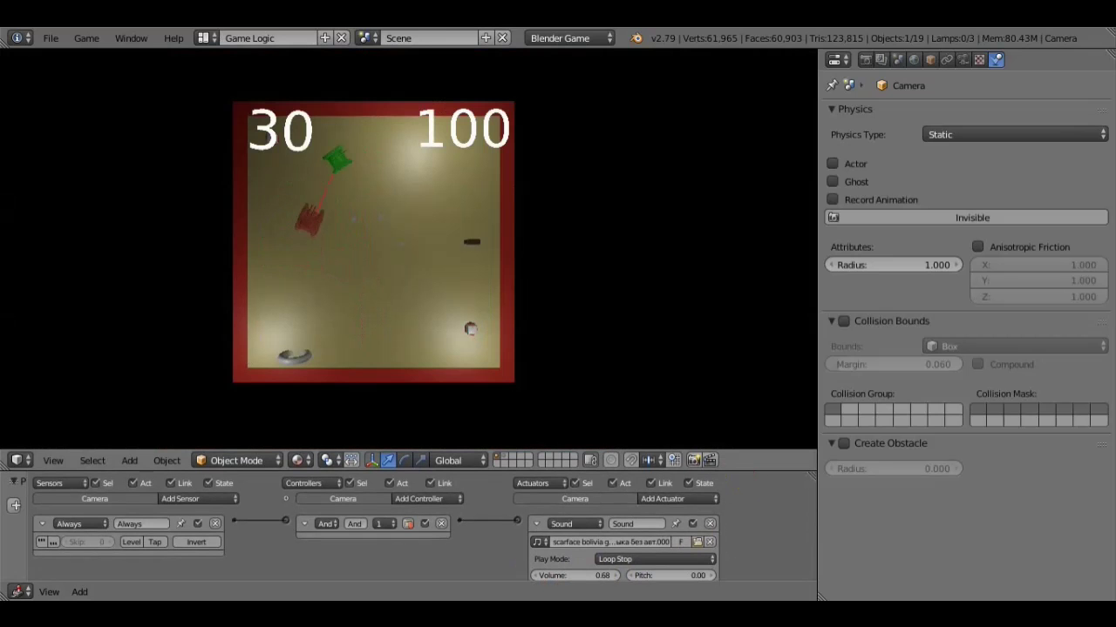
key("Escape")
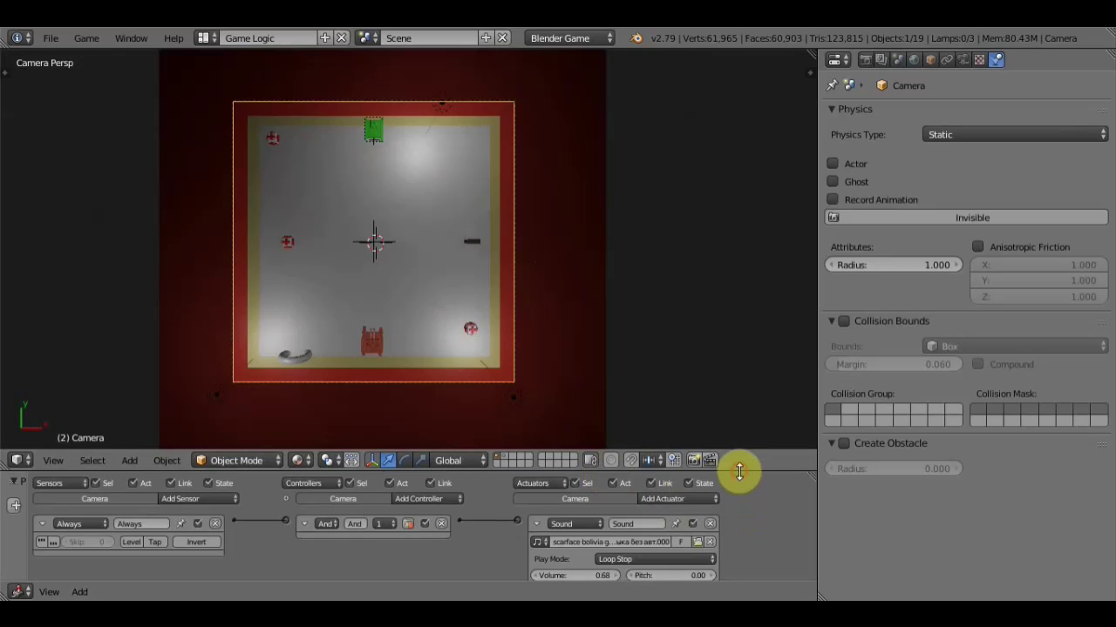
Select the health pack Plane.002 to look over its logic bricks
left_click_drag(739, 472, 703, 248)
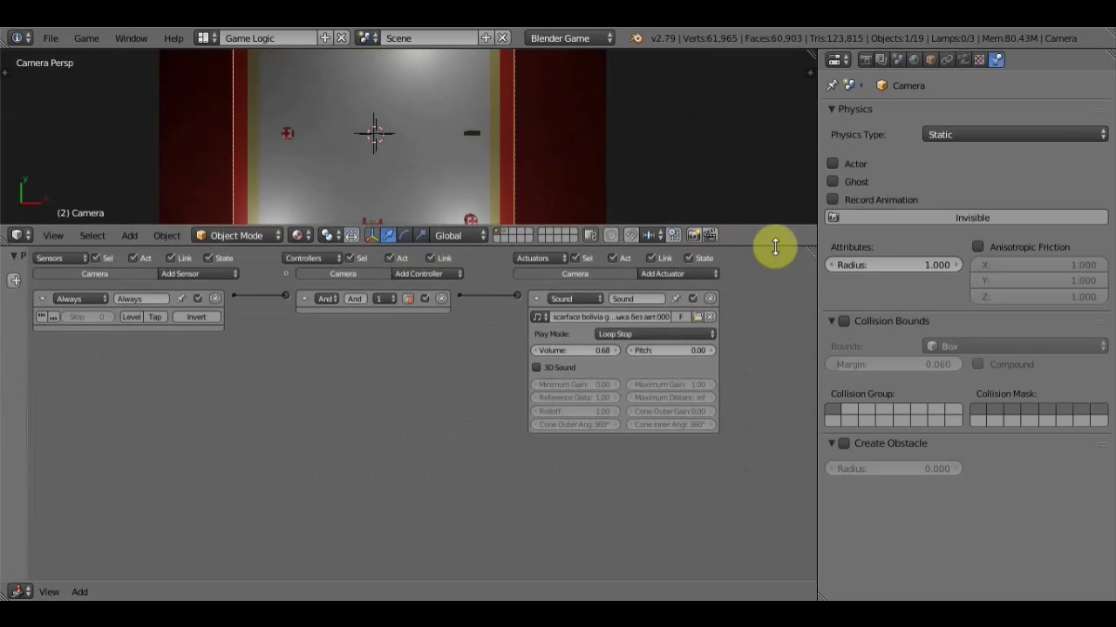
left_click_drag(759, 285, 767, 433)
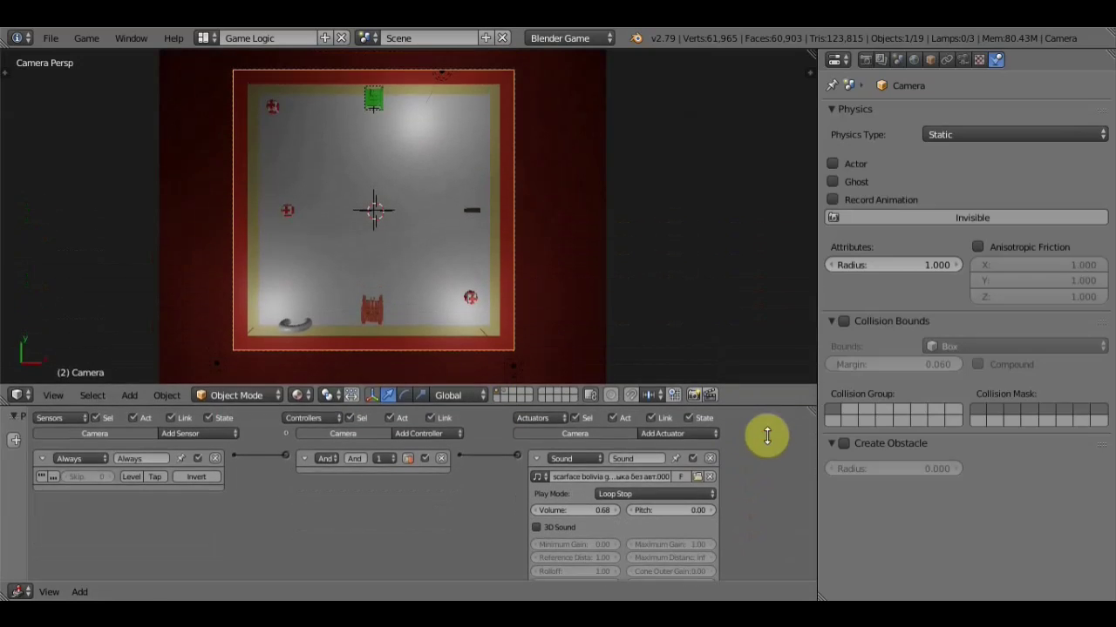
right_click(288, 225)
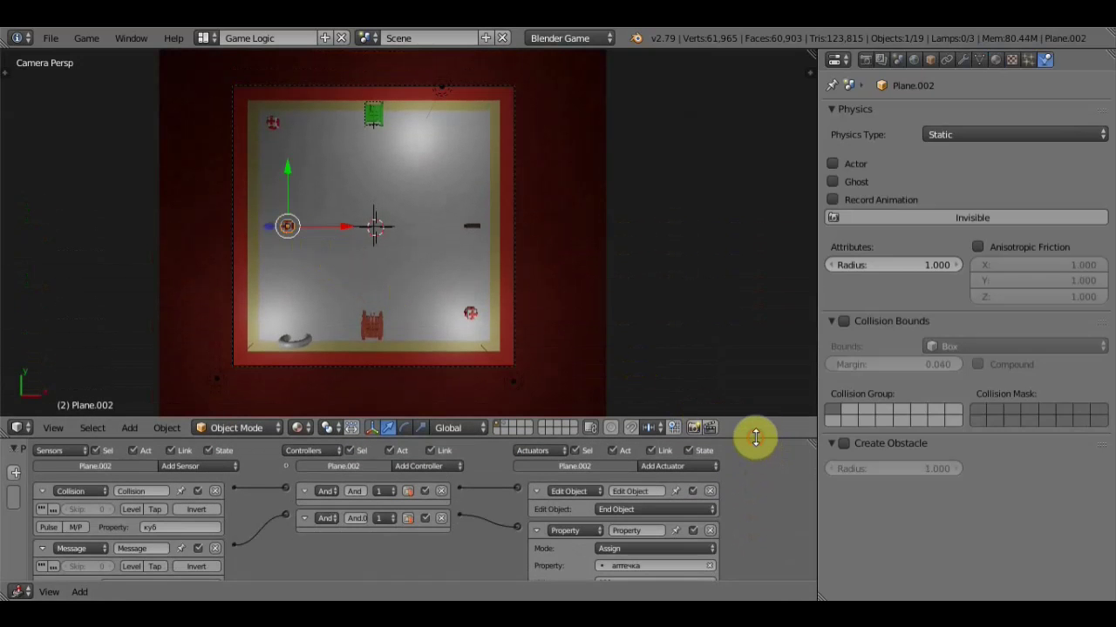
Select the green tank Group40361 to show its Dynamic physics and logic
left_click_drag(756, 438, 740, 240)
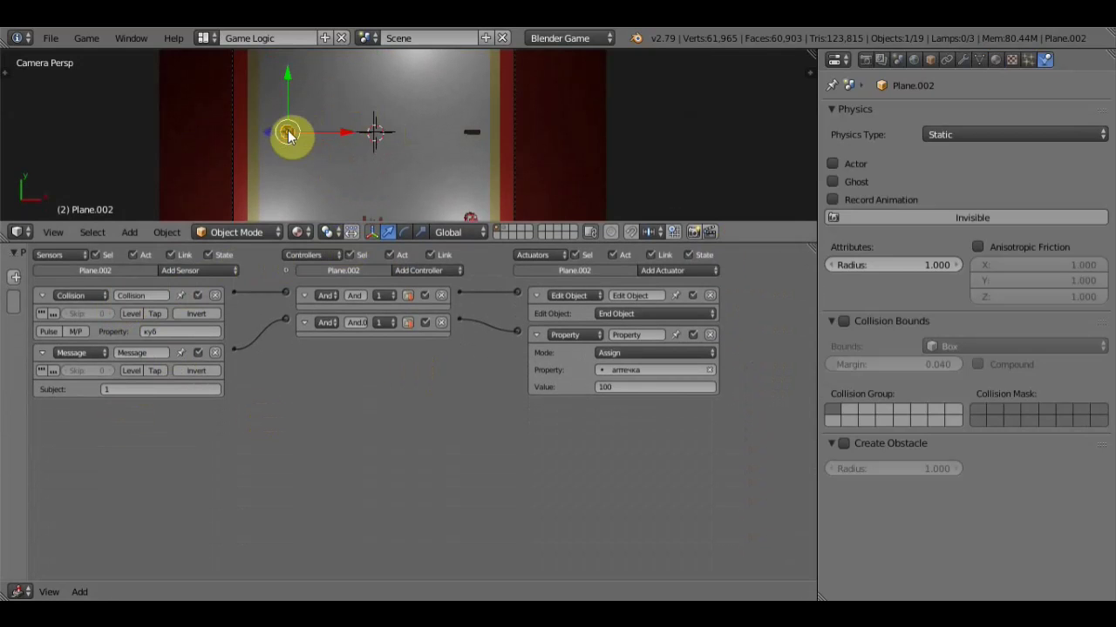
left_click_drag(742, 226, 764, 462)
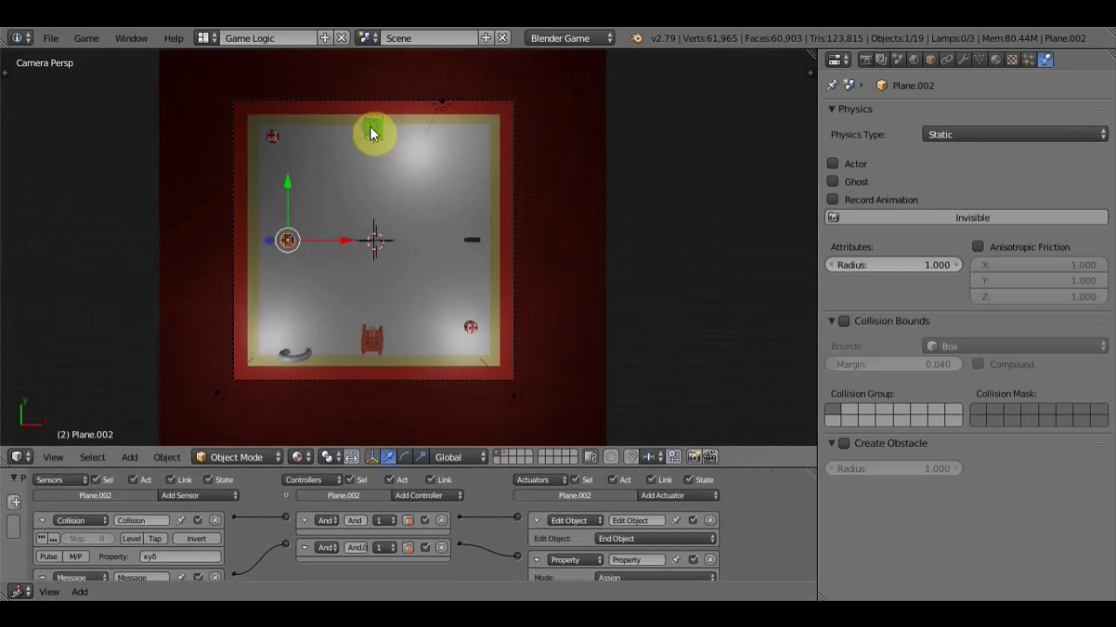
right_click(468, 248)
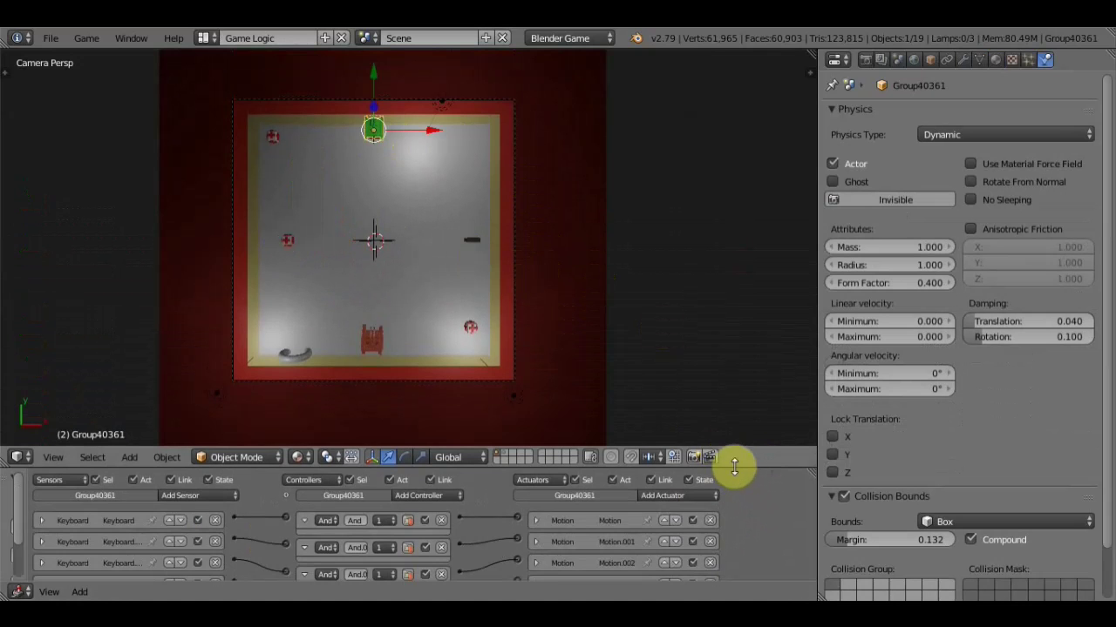
Collapse the tank's expanded And controllers and its last Property sensor into compact rows
mouse_move(730, 461)
left_mouse_down()
mouse_move(723, 200)
mouse_move(697, 45)
left_mouse_up()
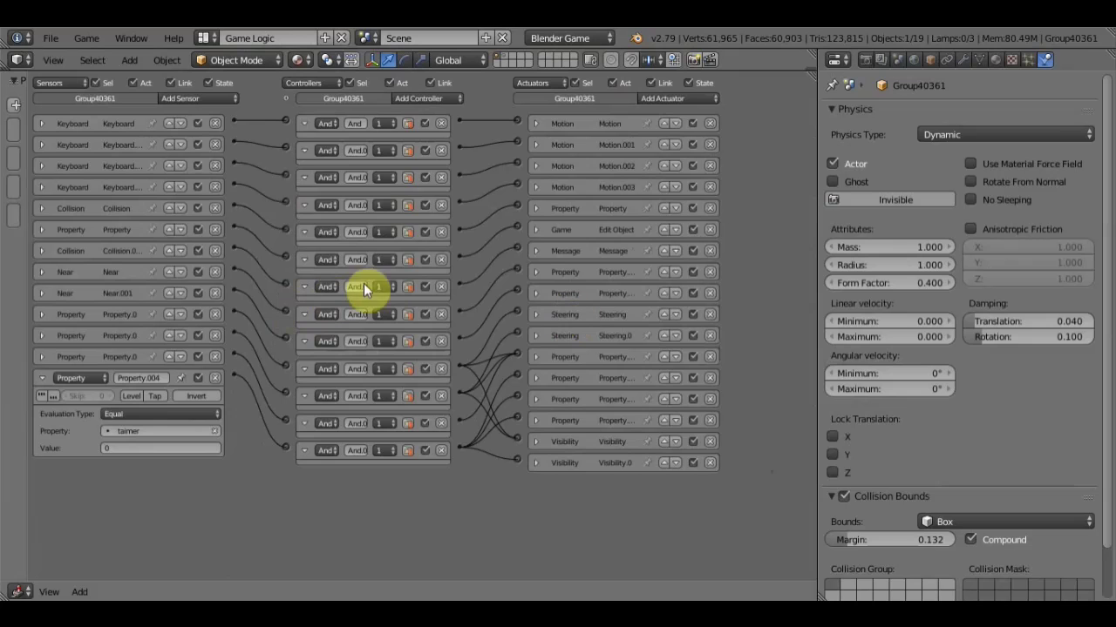
left_click(302, 451)
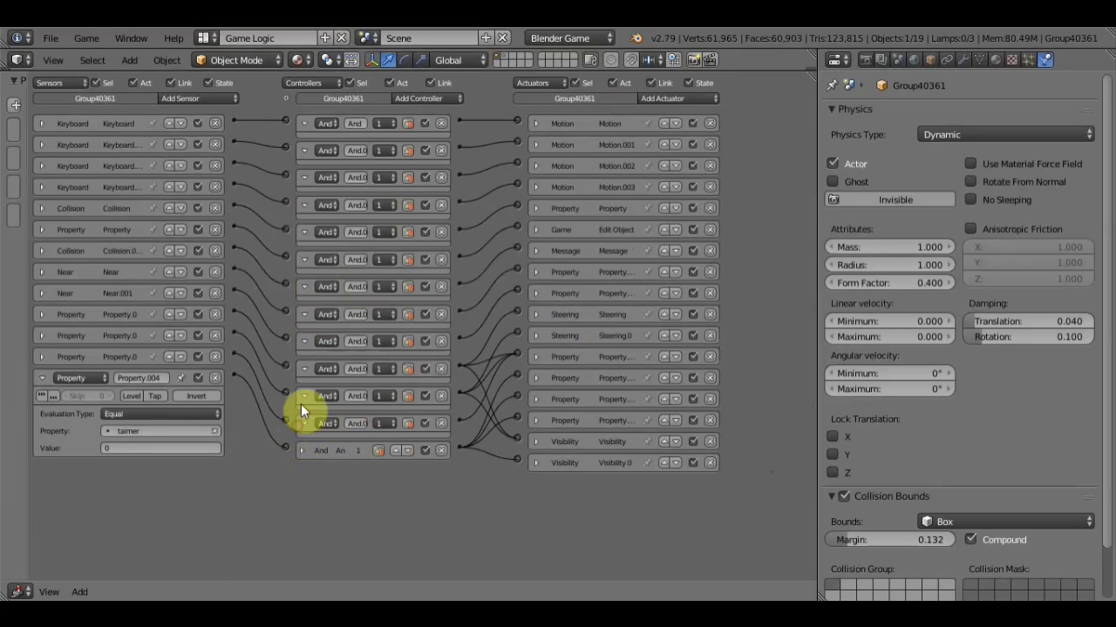
left_click(302, 395)
left_click(304, 414)
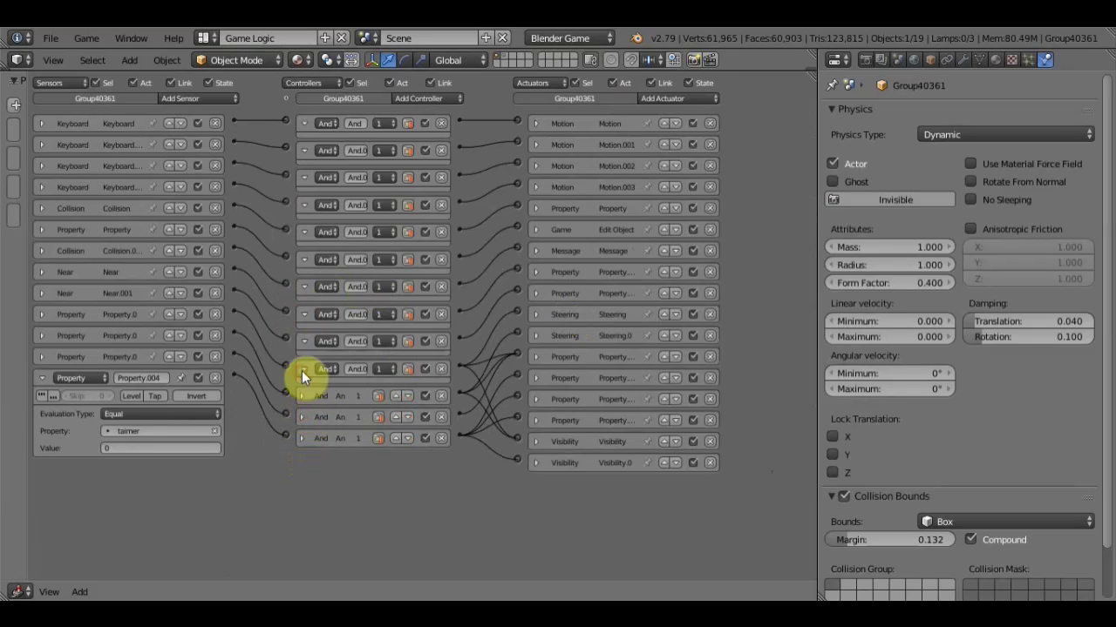
left_click(301, 371)
left_click(42, 377)
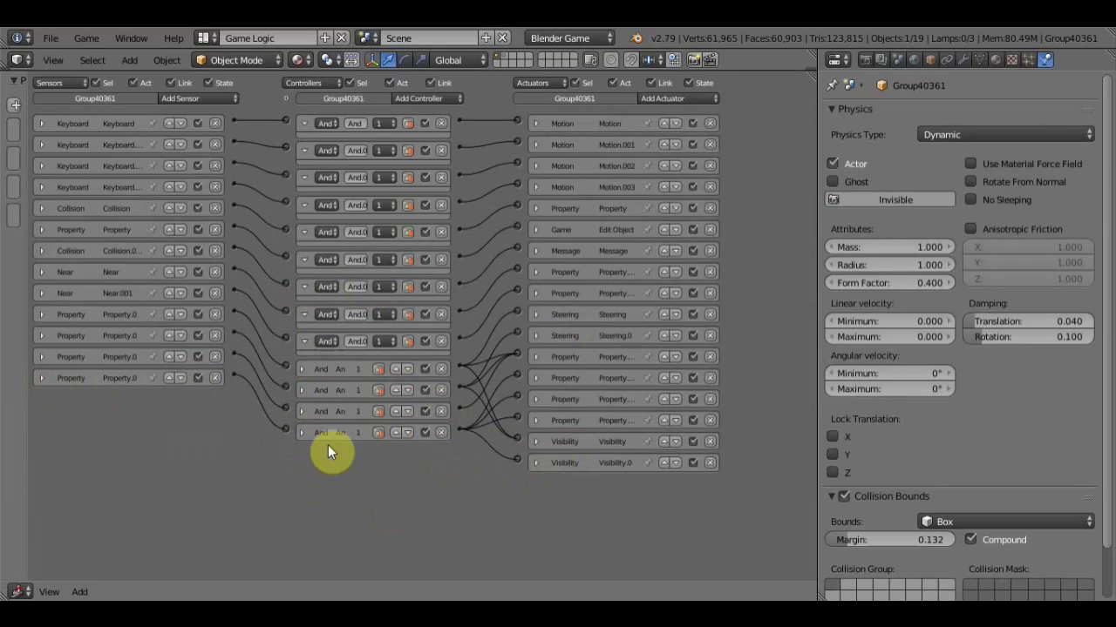
Add a Collision sensor, Collision.002, detecting the property аптечка, then show the 3D scene above
left_click(200, 98)
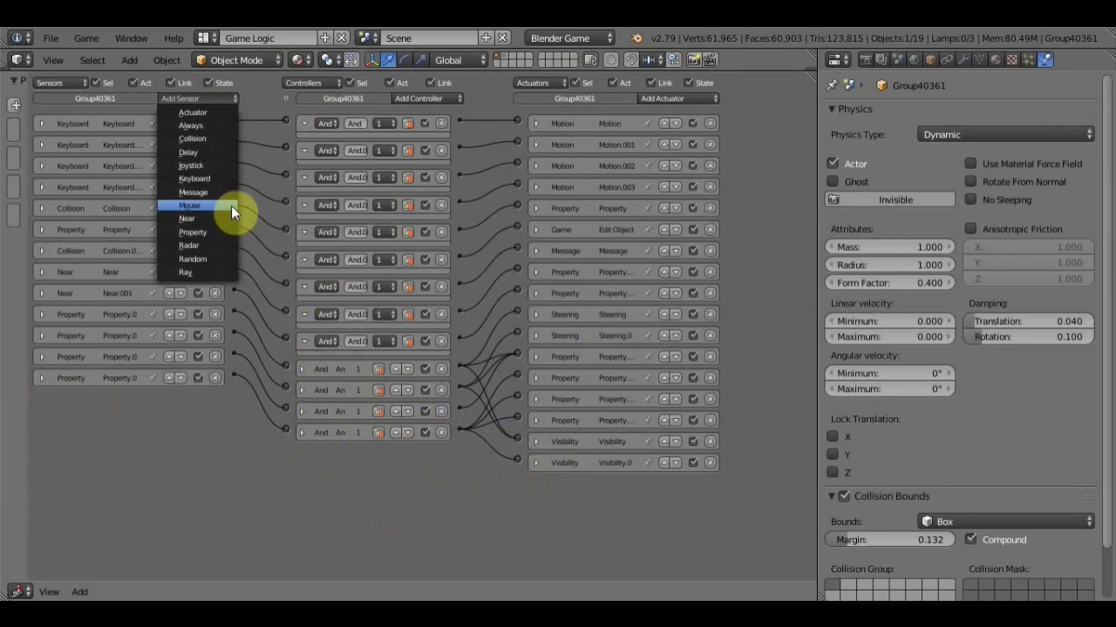
left_click(208, 138)
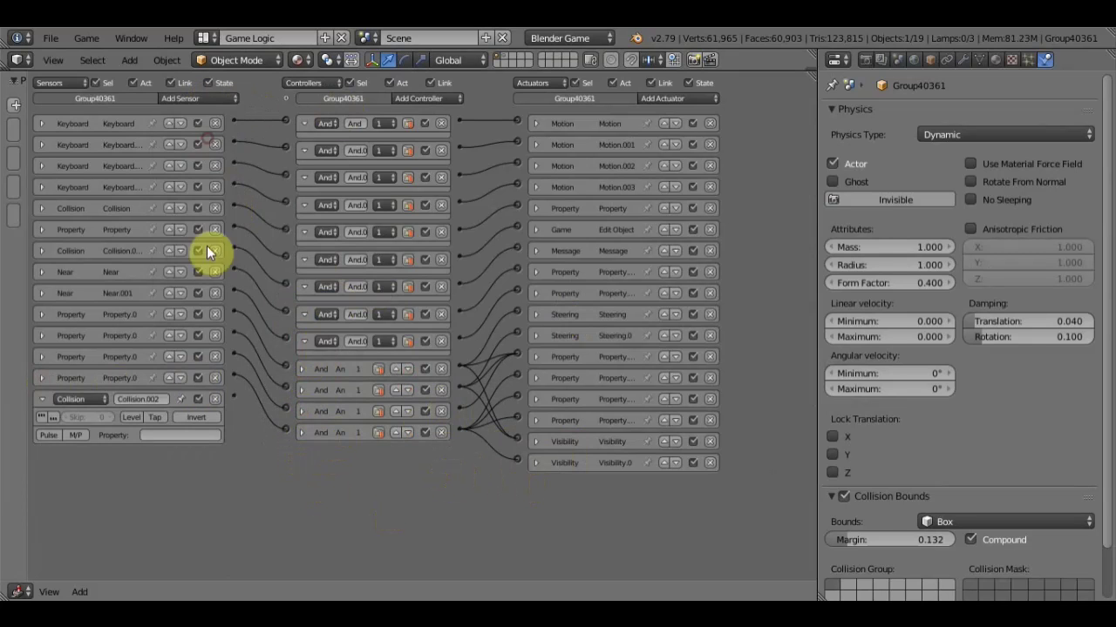
left_click(157, 437)
type("rm")
type("our")
key("Return")
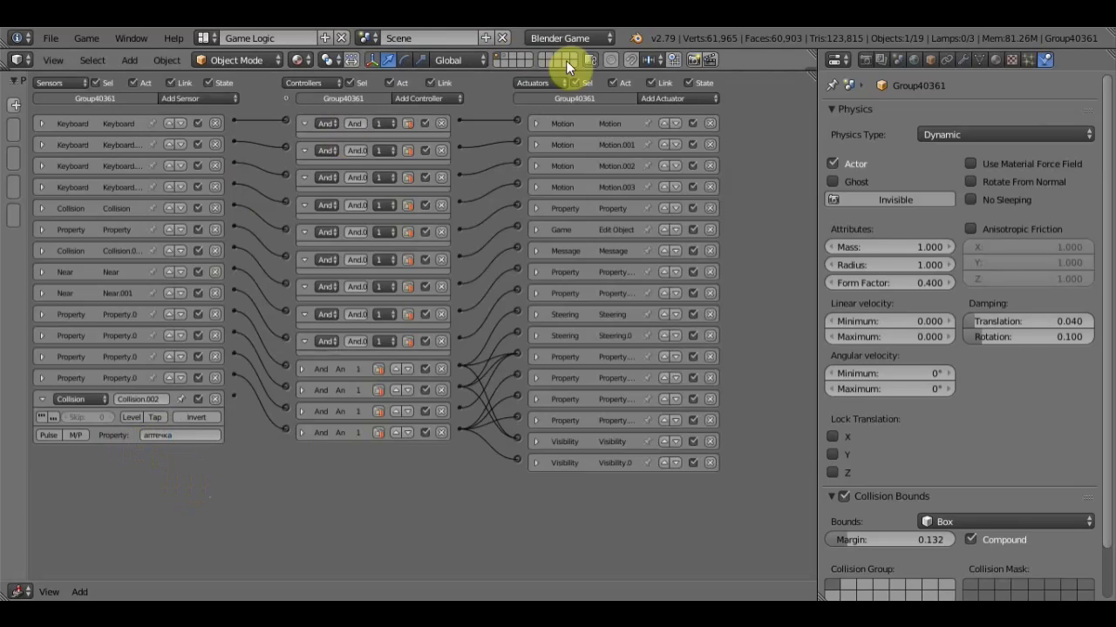
mouse_move(504, 50)
left_mouse_down()
mouse_move(521, 418)
mouse_move(523, 336)
left_mouse_up()
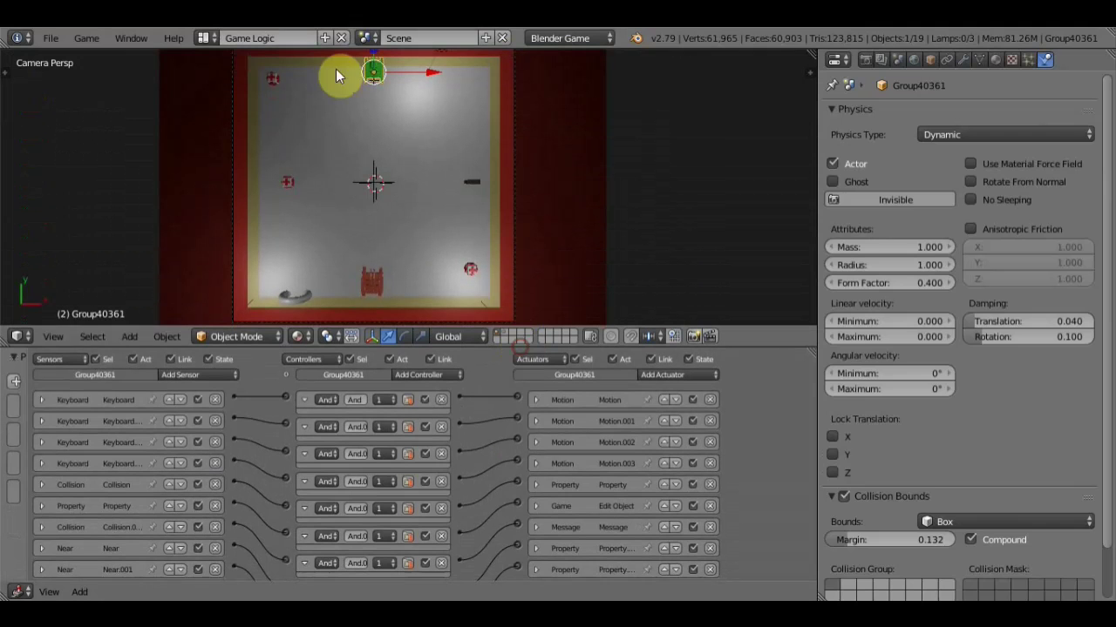
Inspect Plane.001's logic bricks, then reselect the green tank Group40361 with an enlarged logic editor
right_click(274, 77)
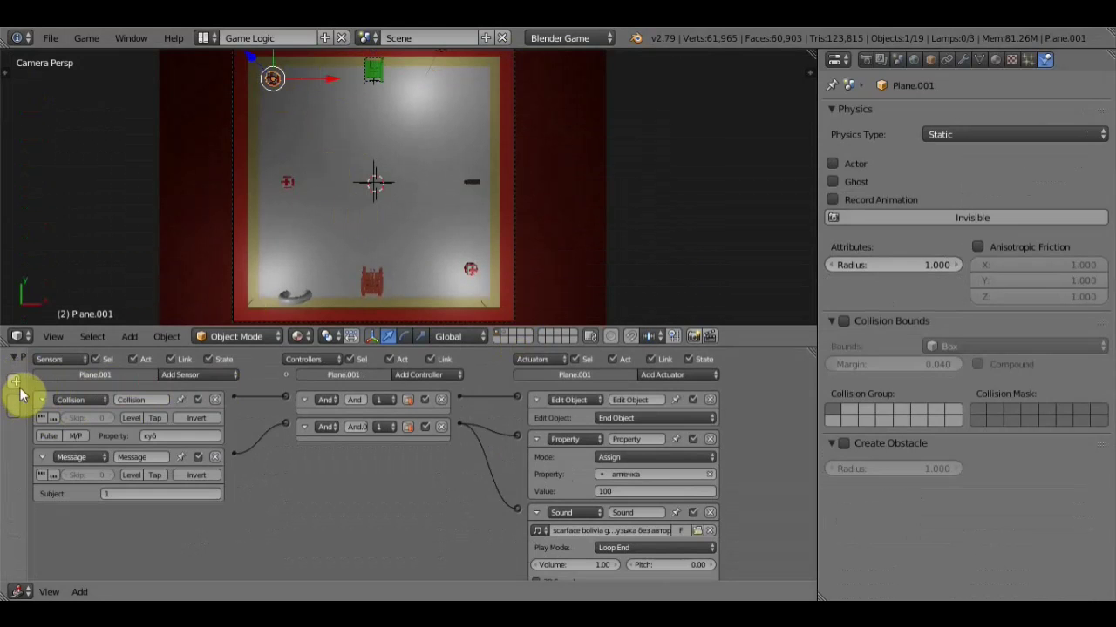
mouse_move(18, 384)
left_mouse_down()
mouse_move(372, 420)
mouse_move(15, 421)
left_mouse_up()
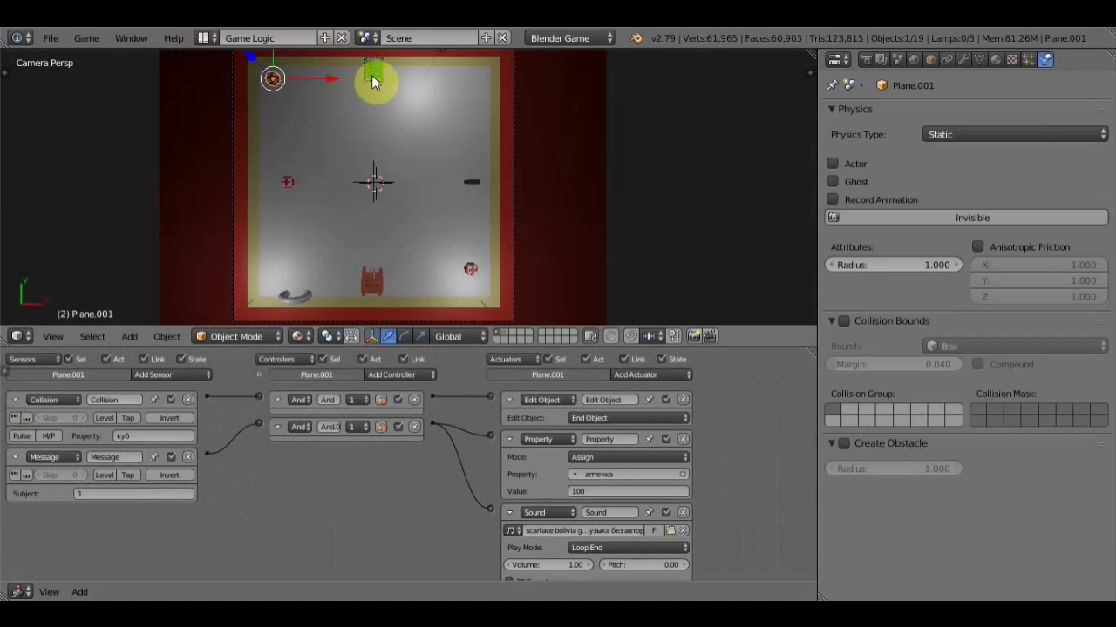
right_click(372, 83)
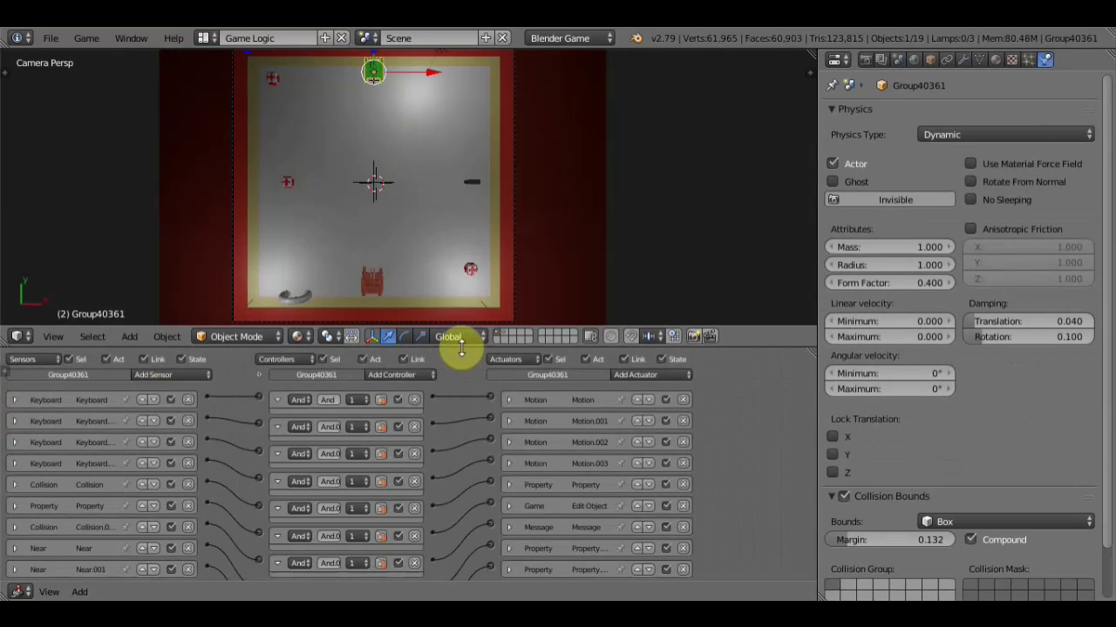
left_click_drag(461, 342, 463, 75)
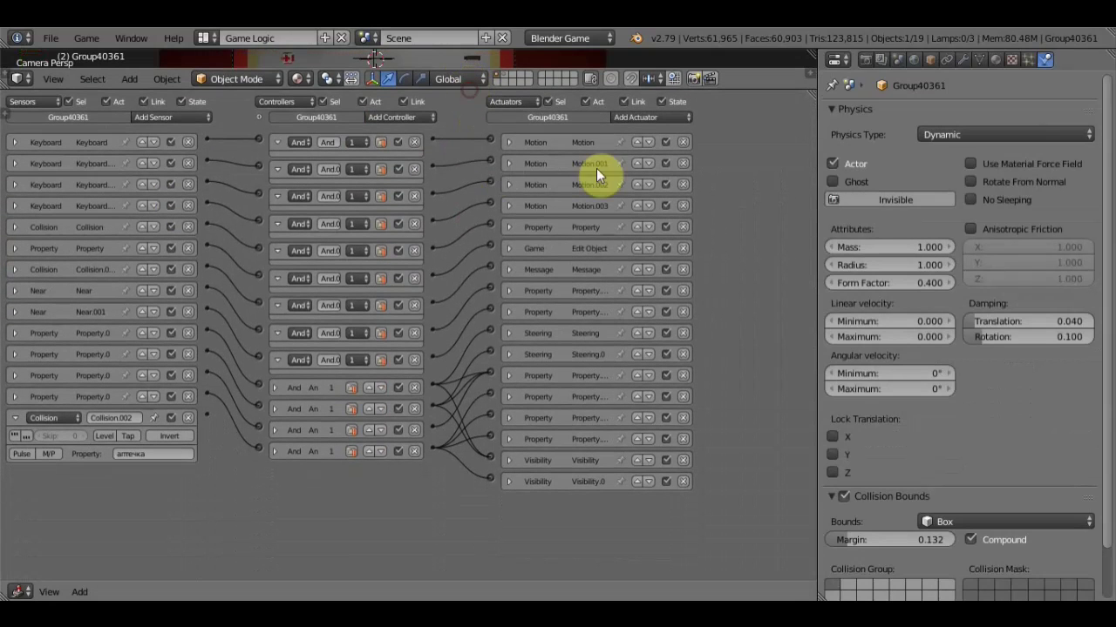
Add a Sound actuator to the tank and load Cubic_Z.mp3 into it
left_click(634, 118)
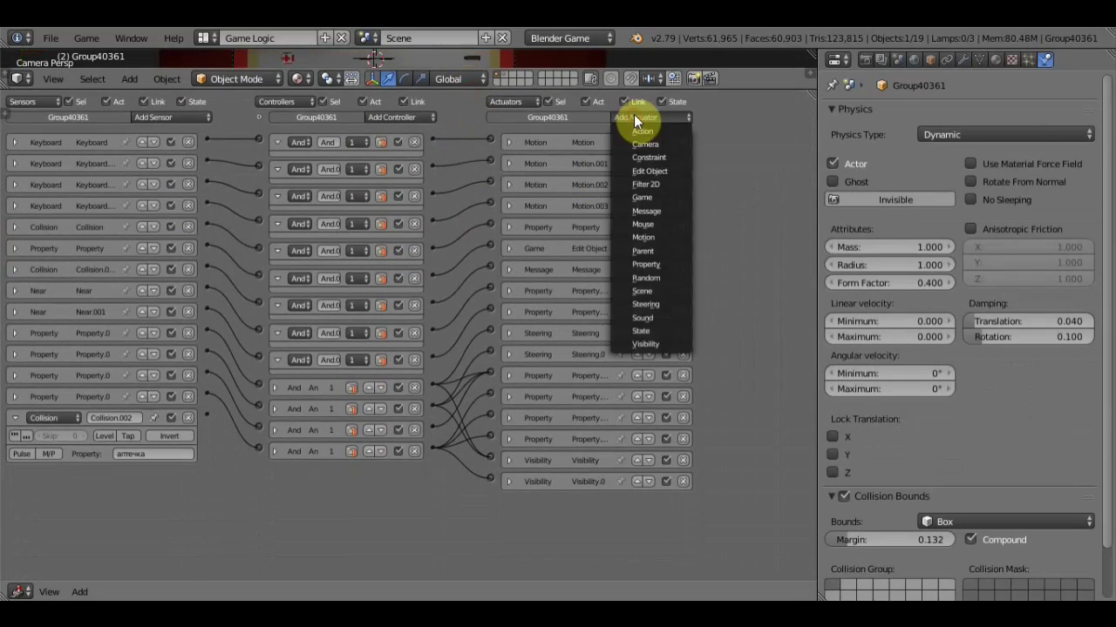
left_click(674, 316)
left_click(617, 522)
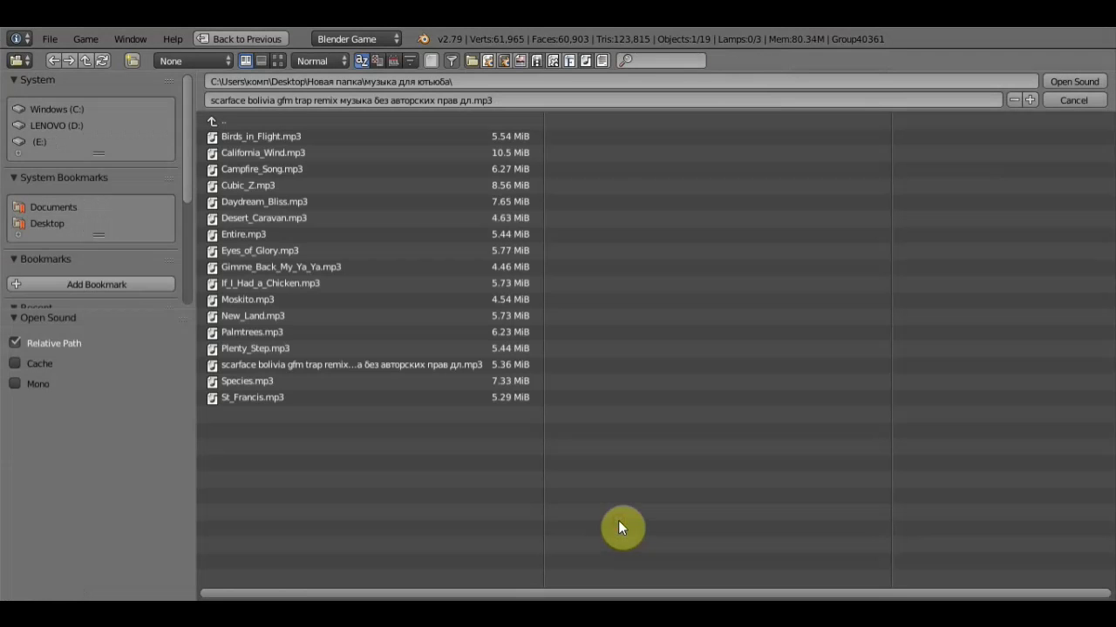
left_click(249, 186)
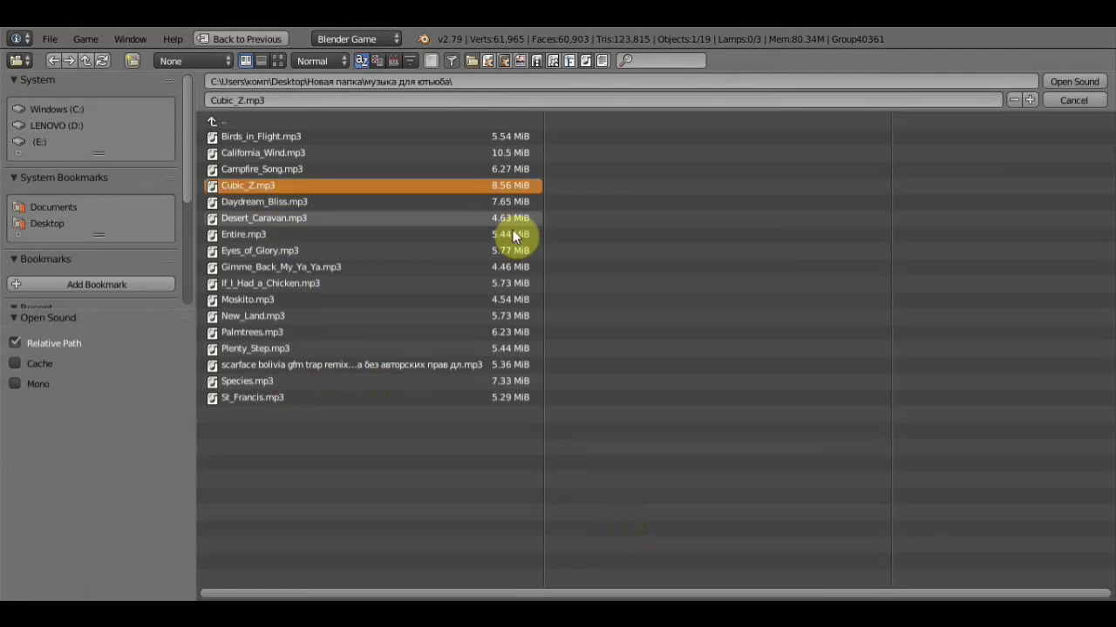
left_click(1071, 82)
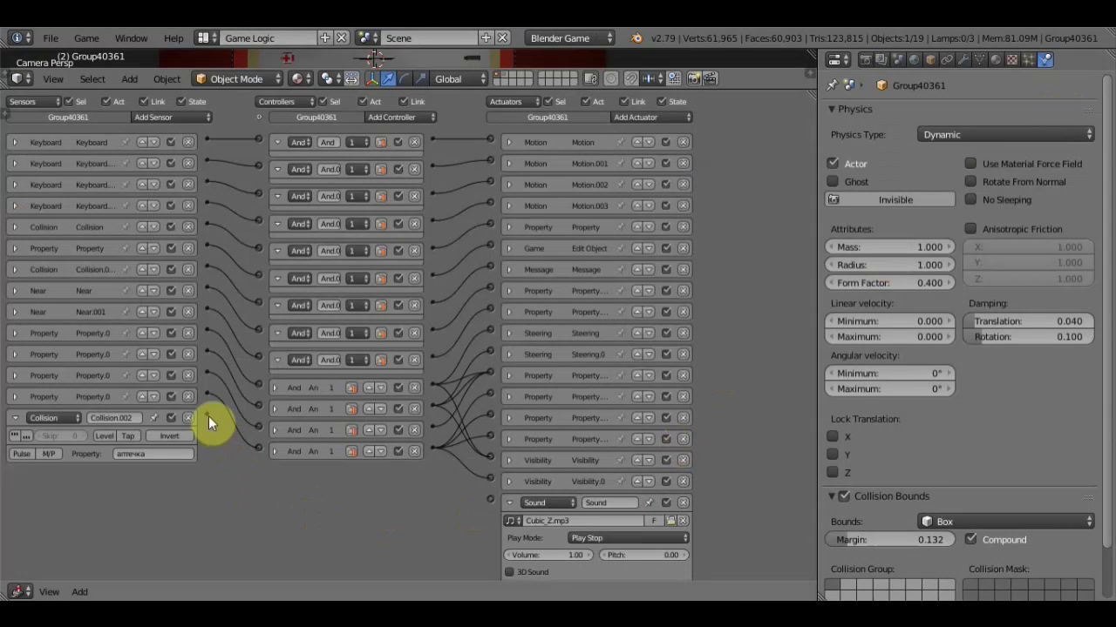
Link the Collision.002 sensor to the Sound actuator and set its play mode to Loop Bidirectional
left_click_drag(207, 415, 490, 503)
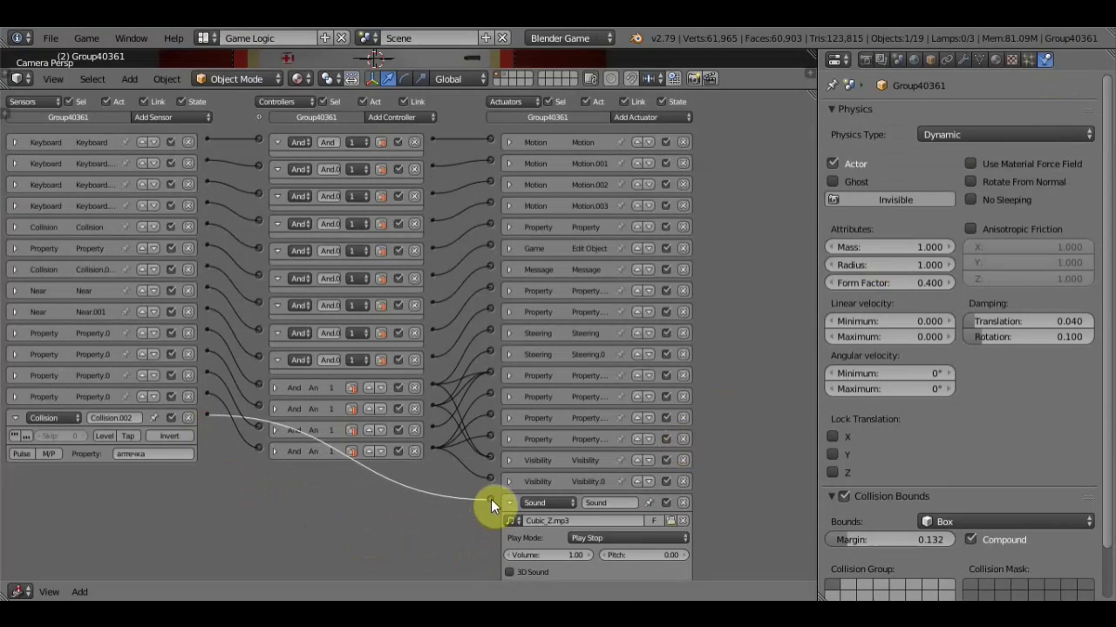
left_click(682, 537)
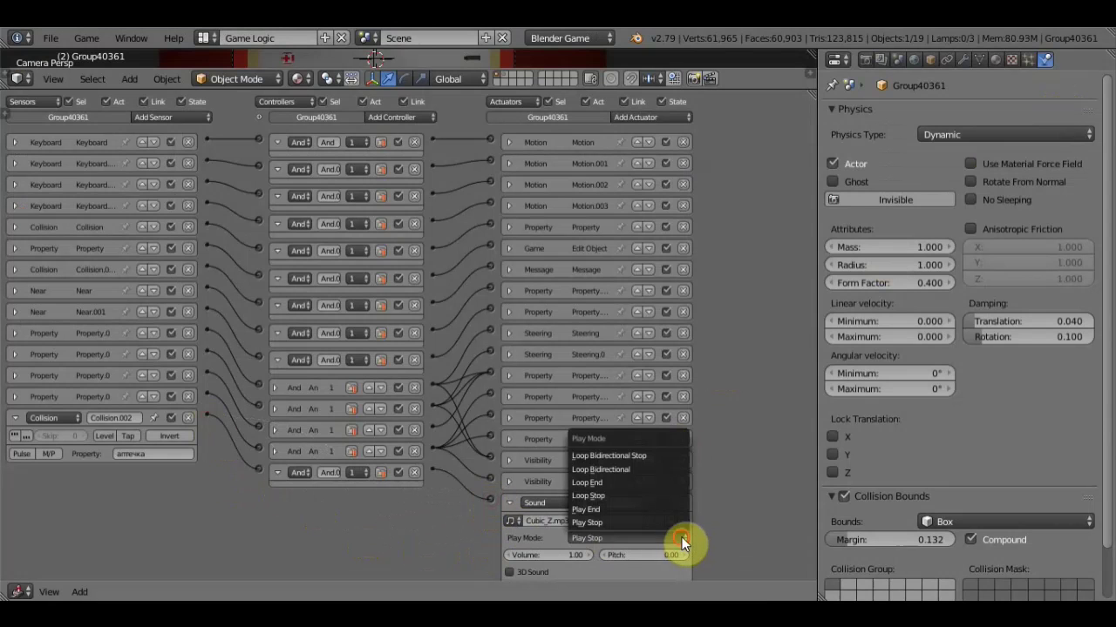
left_click(613, 470)
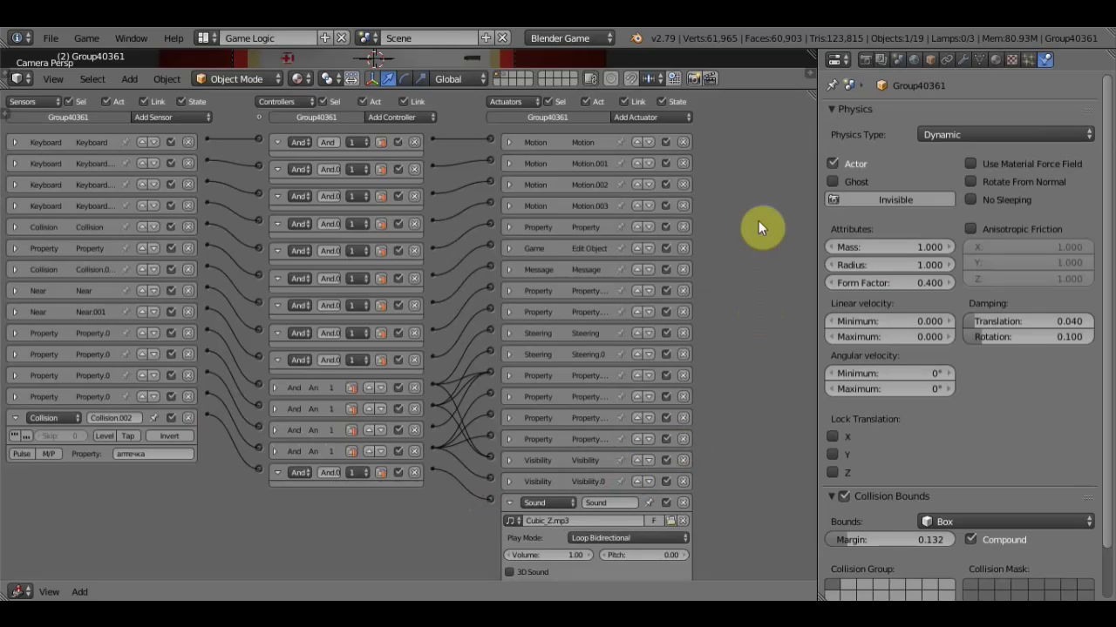
left_click_drag(720, 88, 740, 491)
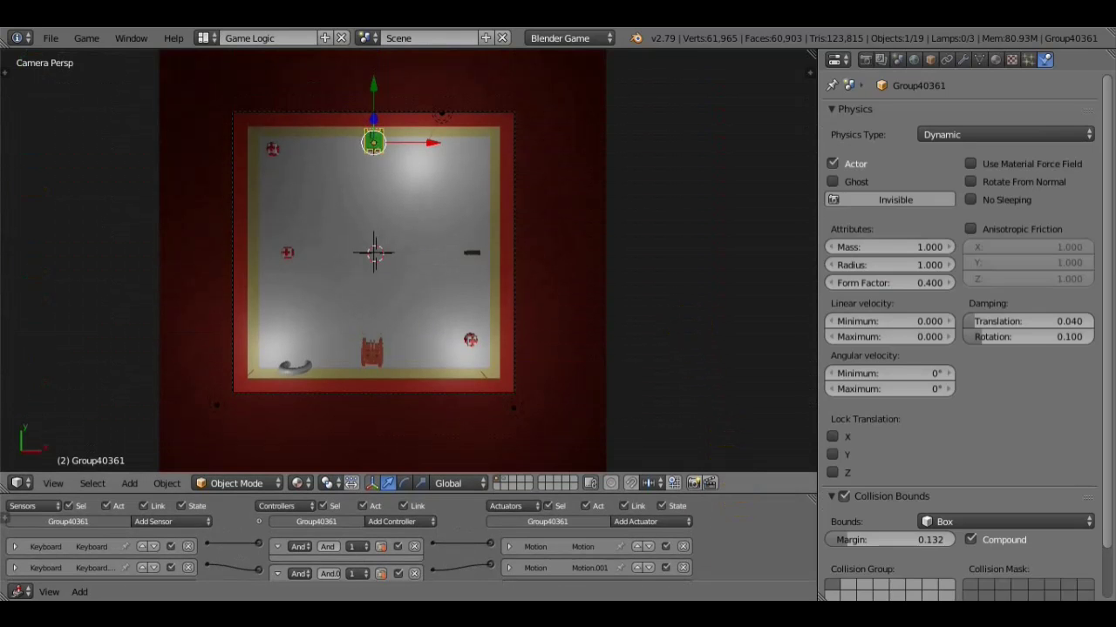
key("p")
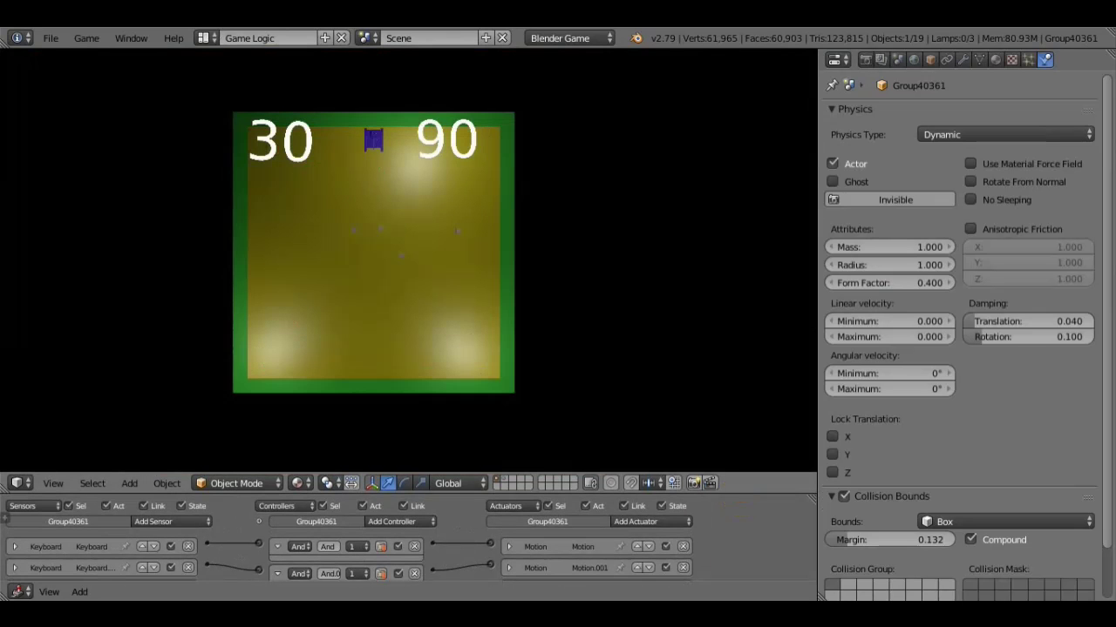
key("Escape")
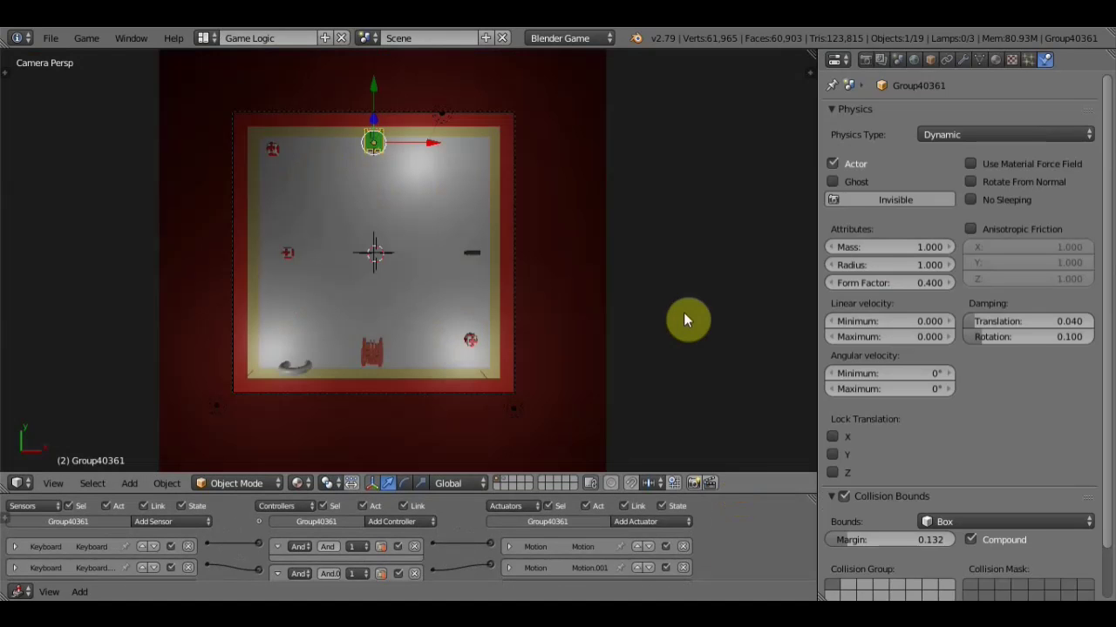
key("p")
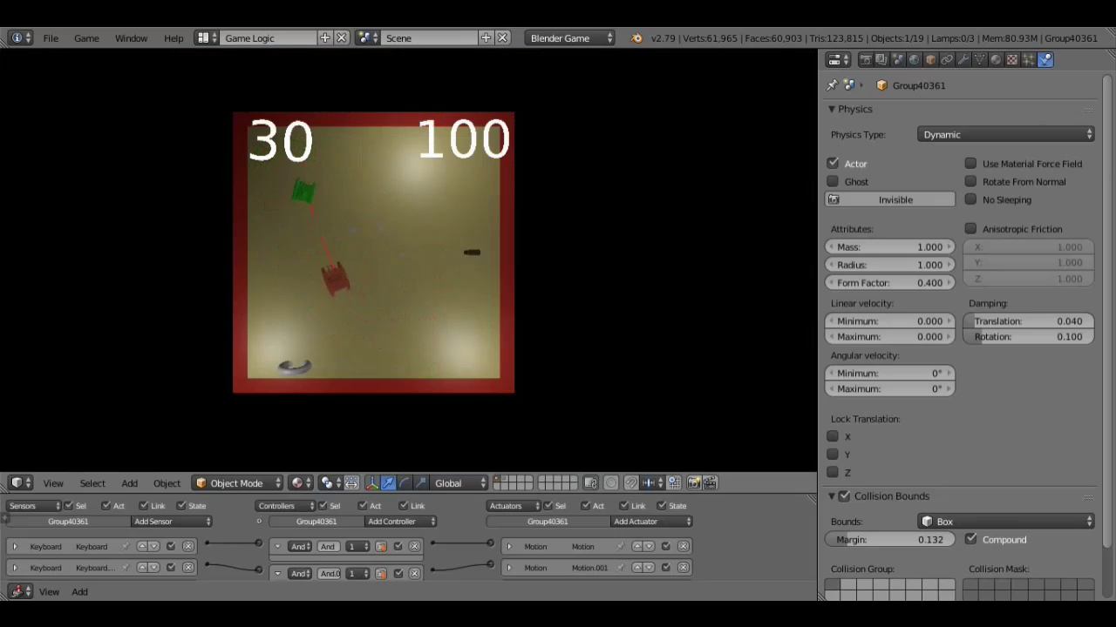
key("Escape")
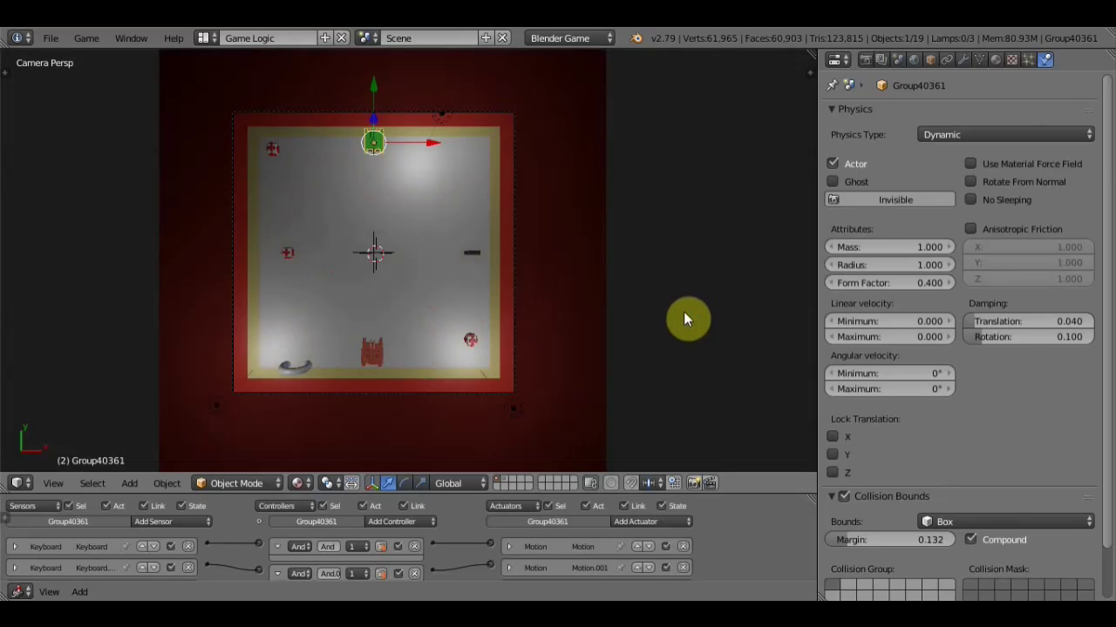